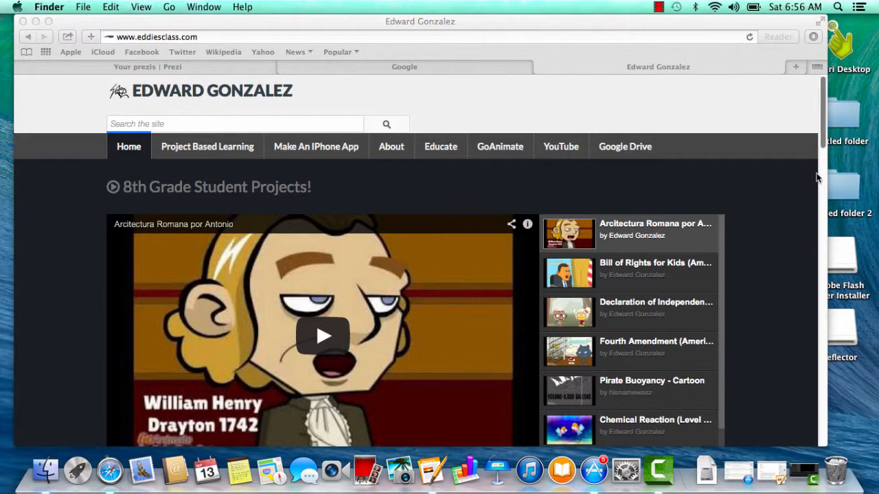
{"action": "left_click", "coordinate": [824, 143]}
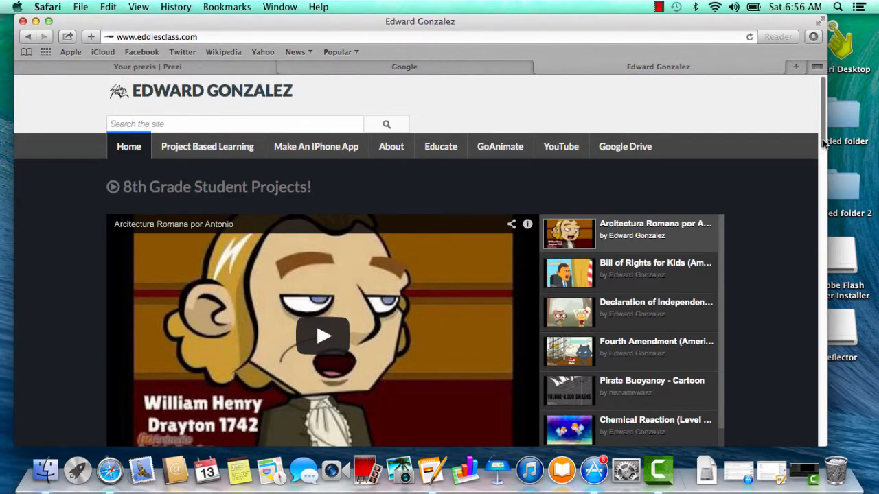
{"action": "left_click_drag", "start_coordinate": [823, 149], "coordinate": [819, 213]}
{"action": "scroll", "coordinate": [818, 212], "scroll_direction": "up", "scroll_amount": 10}
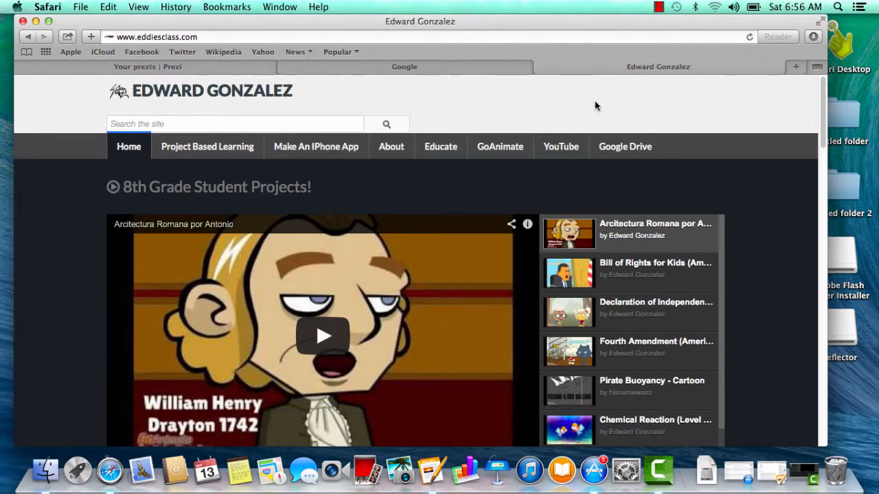
{"action": "left_click", "coordinate": [528, 36]}
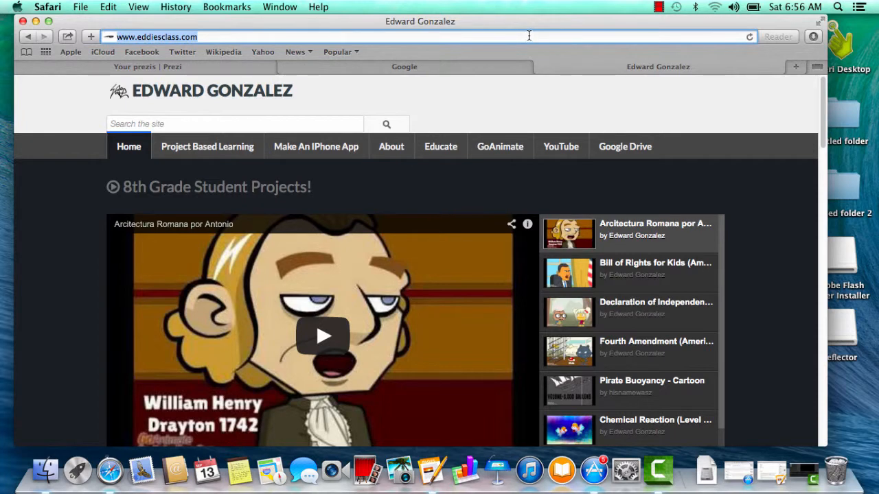
{"action": "type", "text": "prezi."}
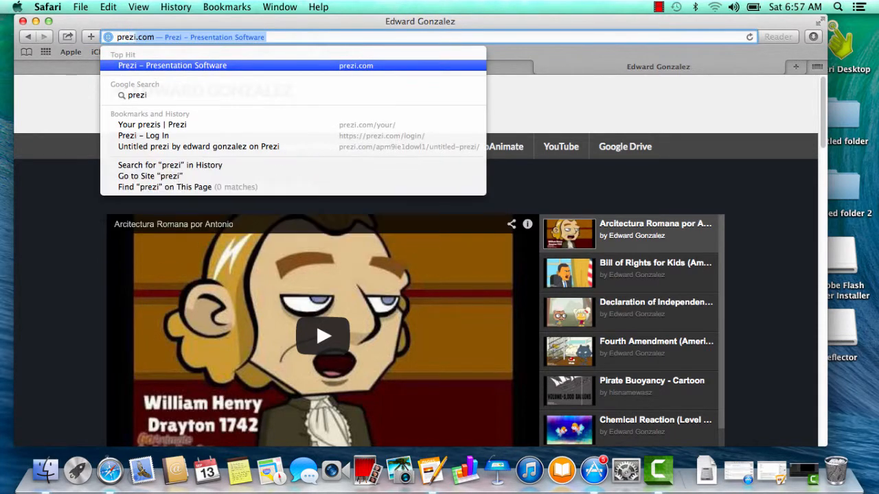
{"action": "key", "text": "Return"}
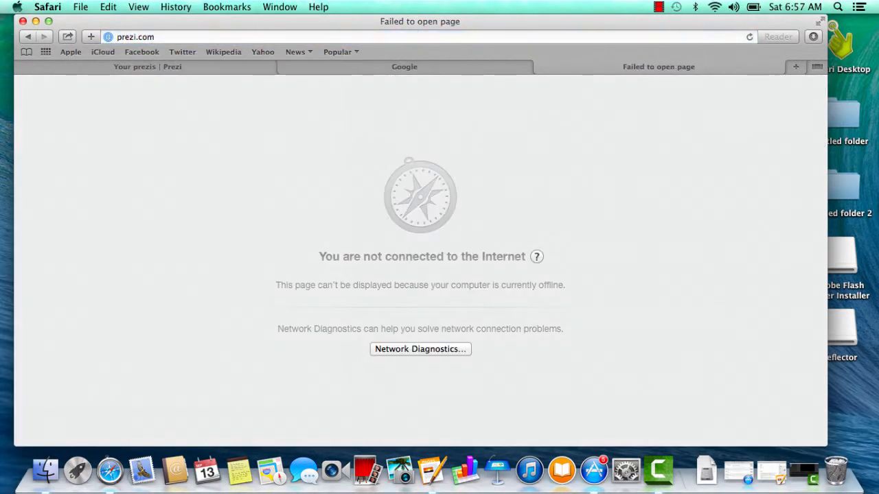
{"action": "left_click", "coordinate": [567, 38]}
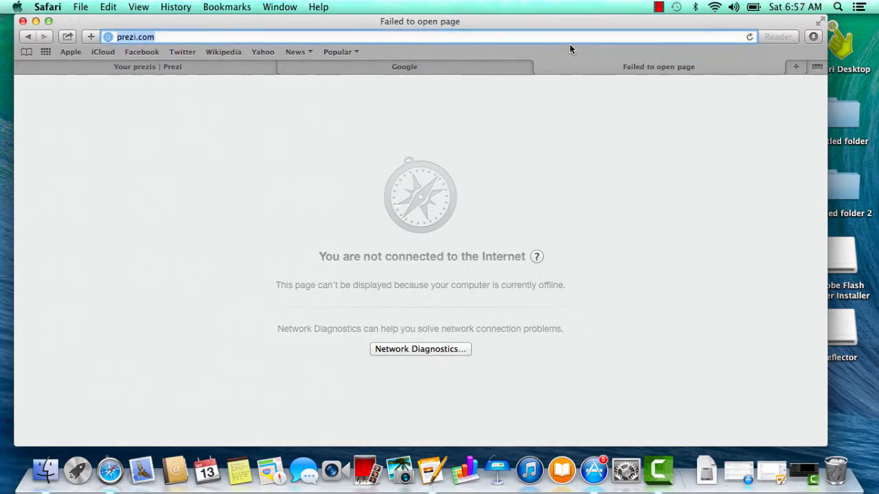
{"action": "type", "text": "w"}
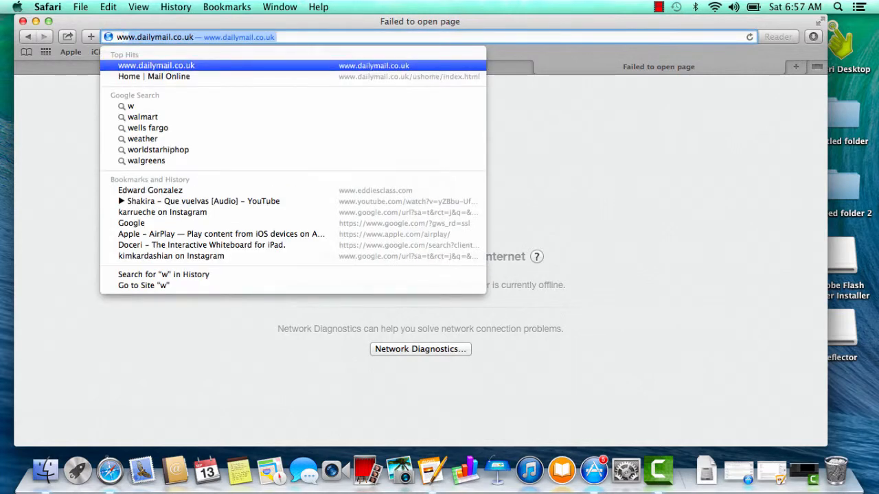
{"action": "type", "text": "ww.google.com"}
{"action": "key", "text": "Return"}
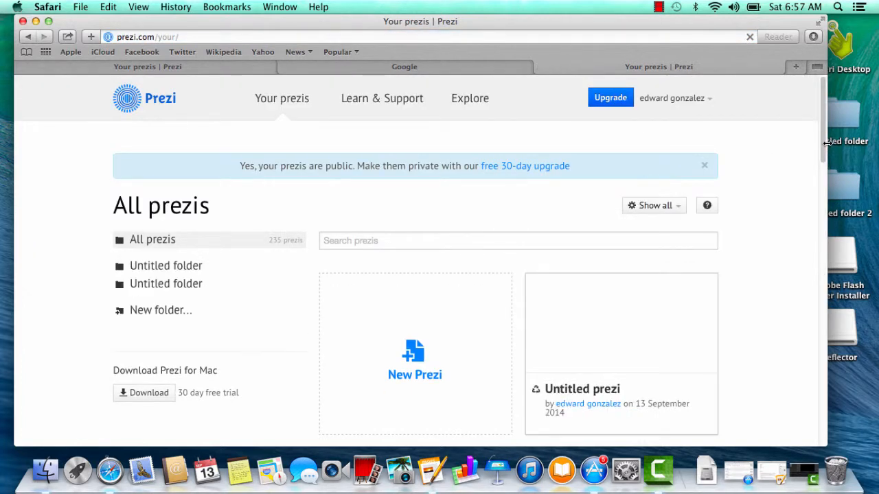
Step: Browse the list of all prezis and open the "Who We Are" prezi
{"action": "scroll", "coordinate": [819, 154], "scroll_direction": "down", "scroll_amount": 3}
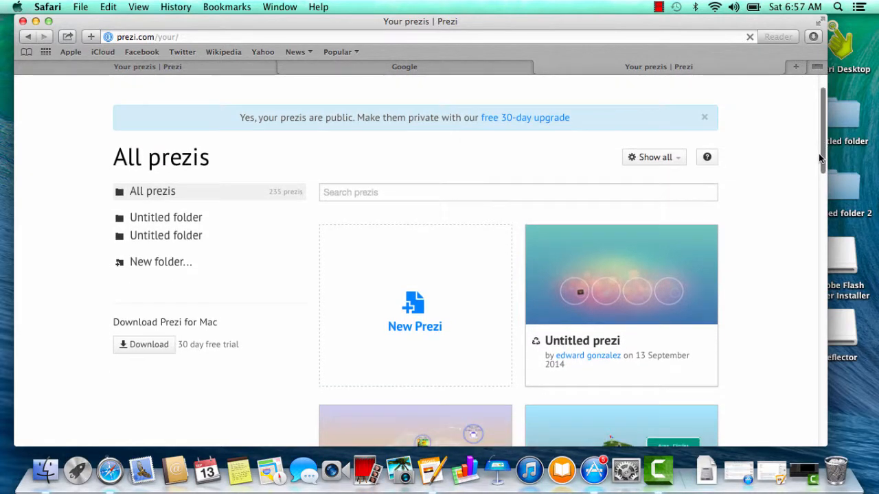
{"action": "left_click_drag", "start_coordinate": [819, 155], "coordinate": [819, 134]}
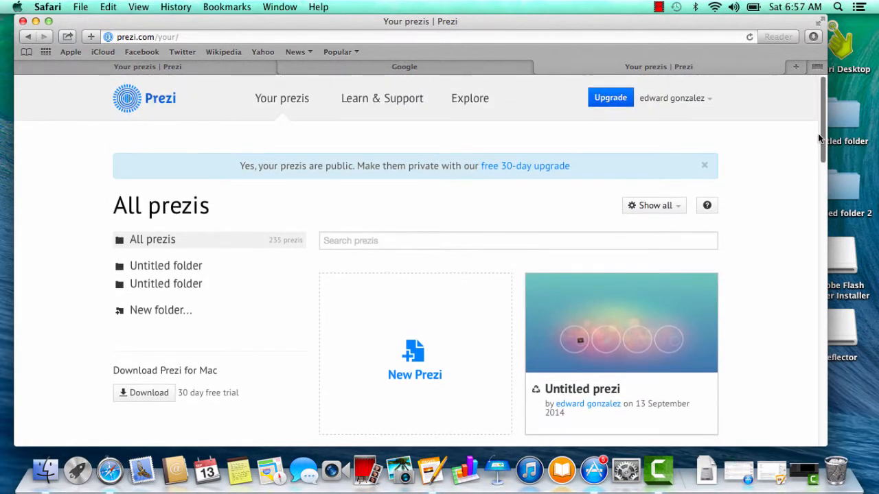
{"action": "left_click", "coordinate": [164, 240]}
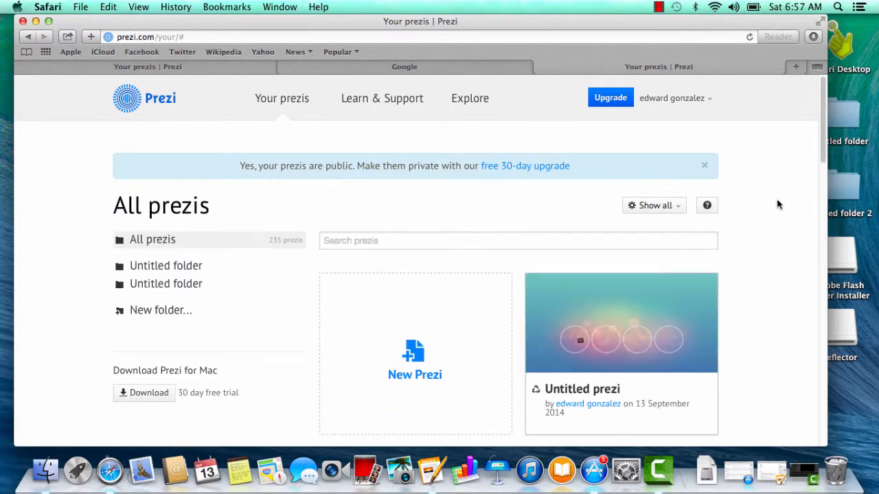
{"action": "left_click_drag", "start_coordinate": [818, 142], "coordinate": [810, 242]}
{"action": "mouse_move", "coordinate": [682, 190]}
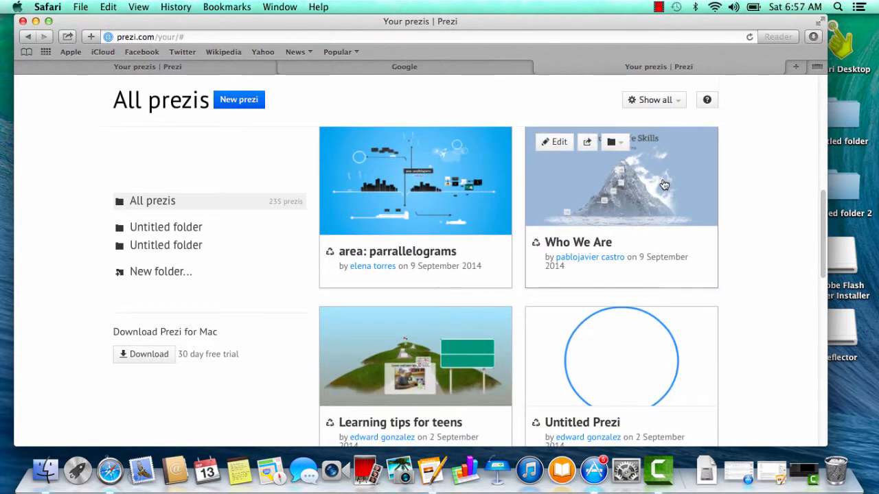
{"action": "left_click", "coordinate": [664, 185]}
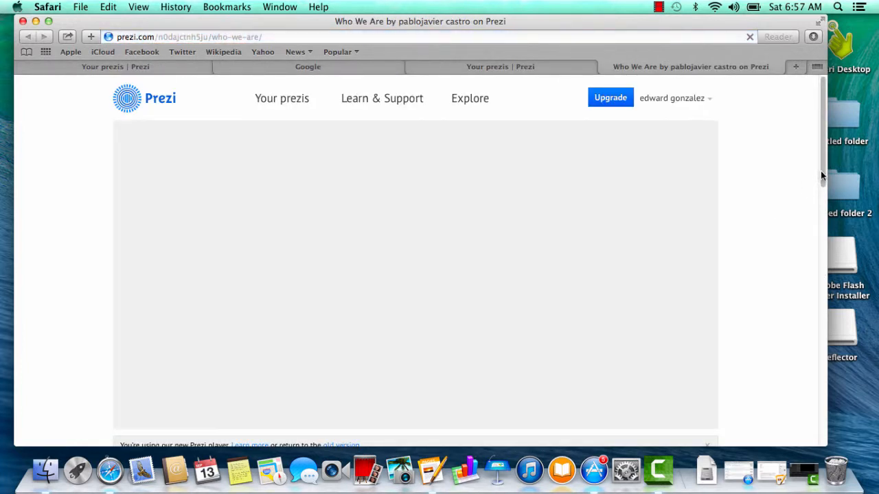
Step: Play through the "Who We Are" presentation slide by slide to its end
{"action": "left_click_drag", "start_coordinate": [821, 170], "coordinate": [819, 176]}
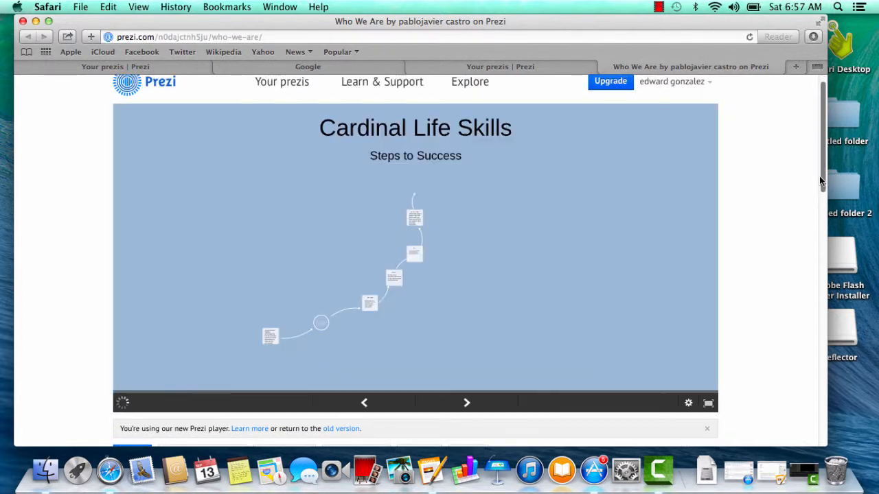
{"action": "left_click", "coordinate": [464, 403]}
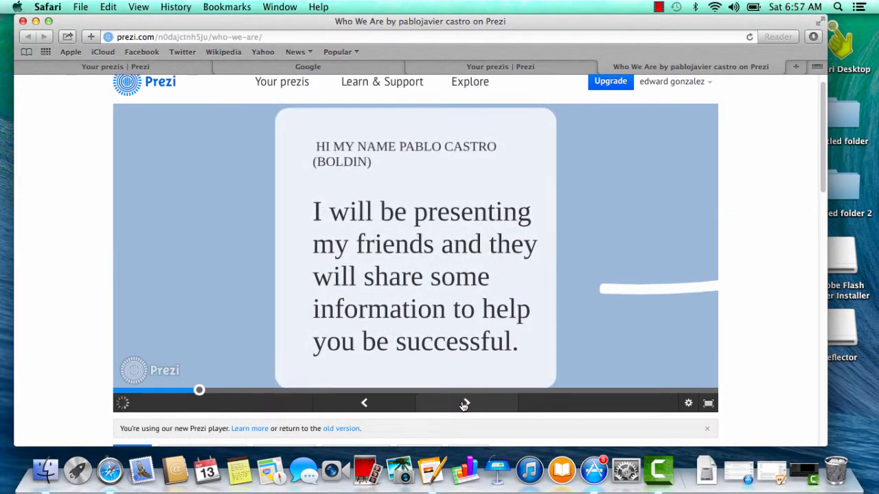
{"action": "left_click", "coordinate": [464, 404]}
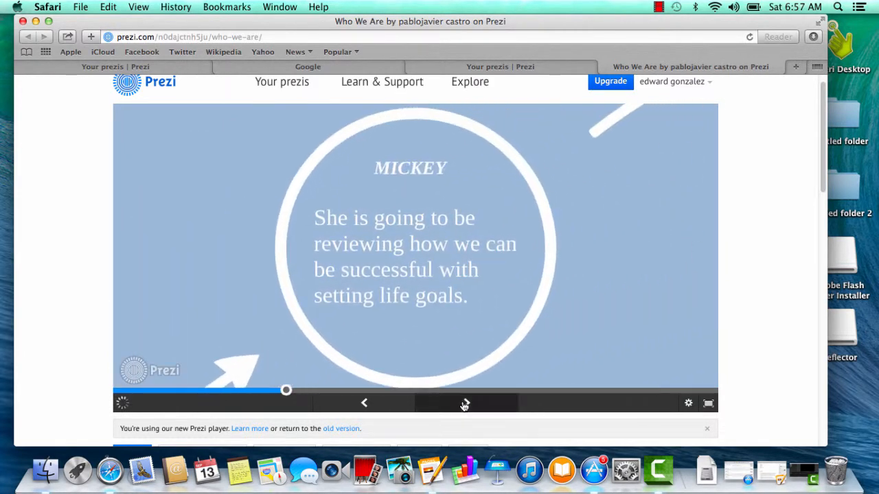
{"action": "left_click", "coordinate": [464, 404]}
{"action": "left_click", "coordinate": [464, 403]}
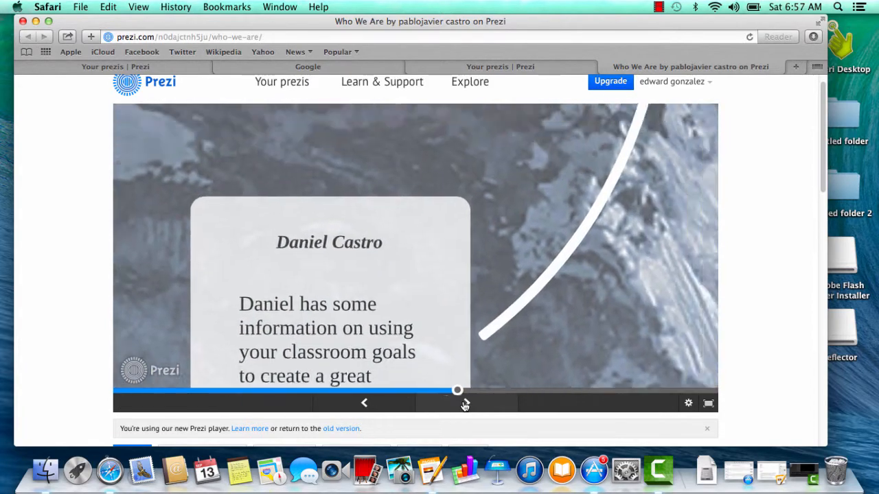
{"action": "left_click", "coordinate": [464, 404]}
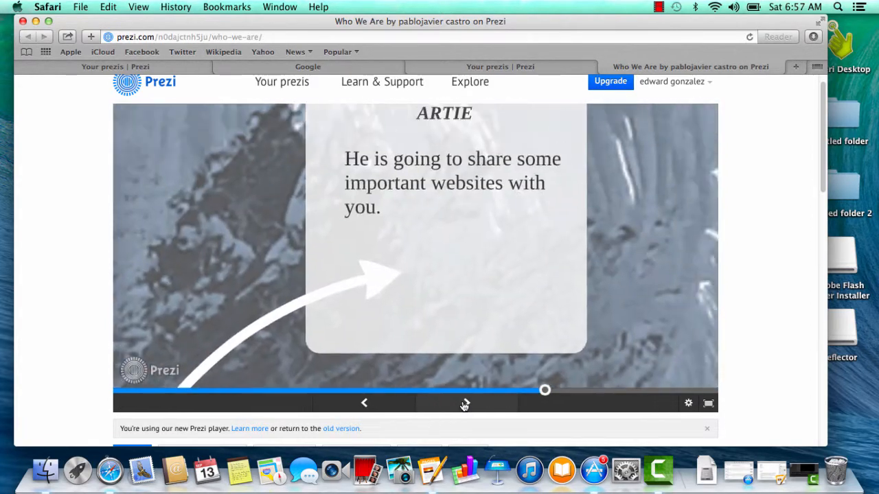
{"action": "left_click", "coordinate": [464, 403]}
{"action": "left_click", "coordinate": [464, 404]}
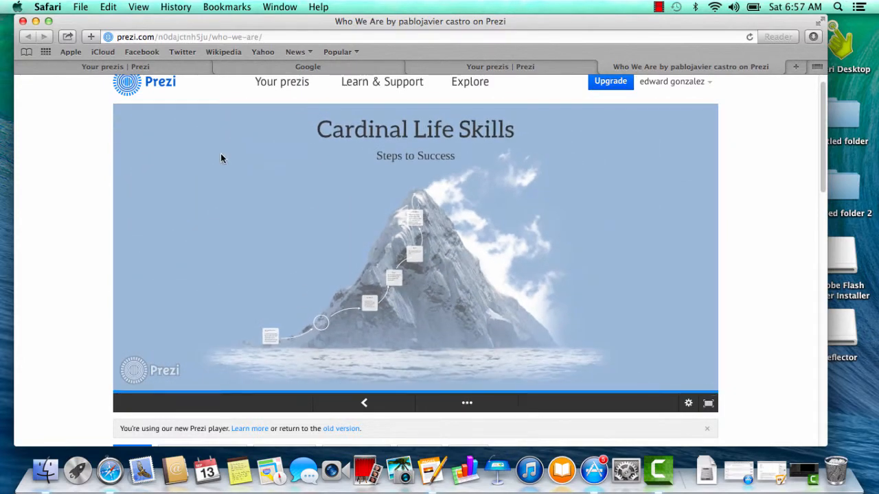
Step: Return to the list of all prezis and open the "Mexican Names in Food" prezi
{"action": "left_click", "coordinate": [578, 66]}
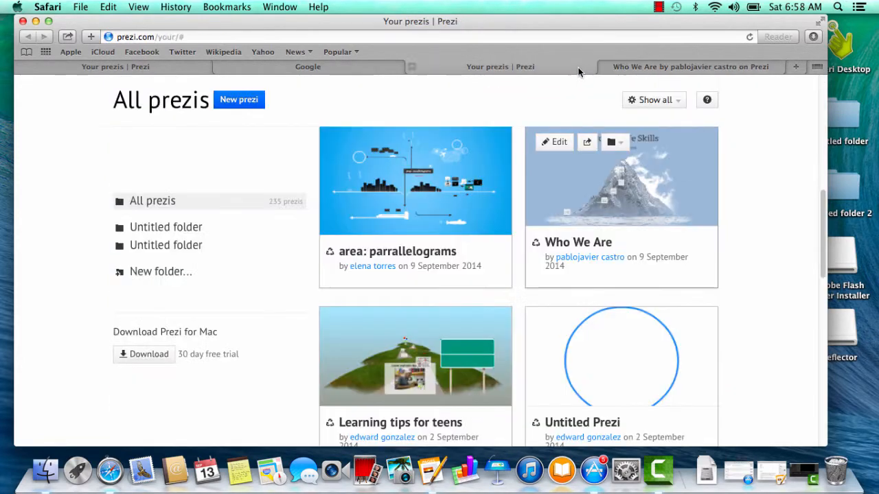
{"action": "scroll", "coordinate": [800, 237], "scroll_direction": "down", "scroll_amount": 5}
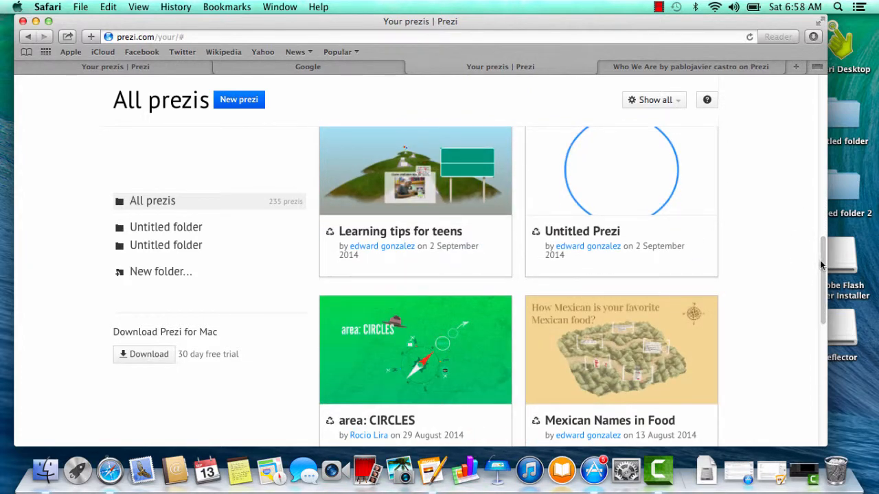
{"action": "scroll", "coordinate": [817, 268], "scroll_direction": "down", "scroll_amount": 3}
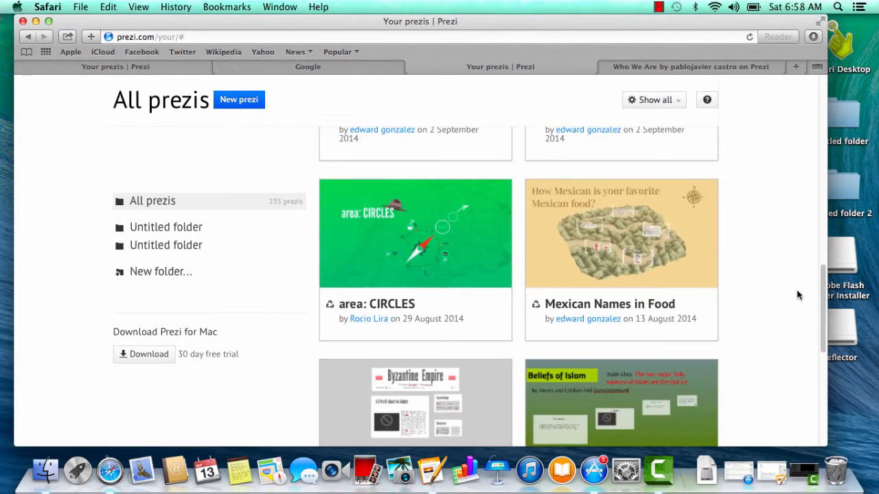
{"action": "left_click", "coordinate": [666, 229]}
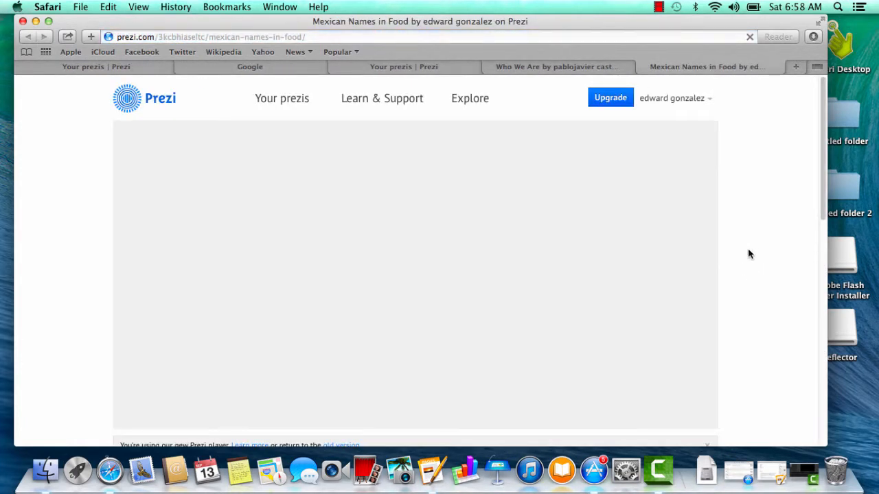
{"action": "scroll", "coordinate": [820, 187], "scroll_direction": "down", "scroll_amount": 1}
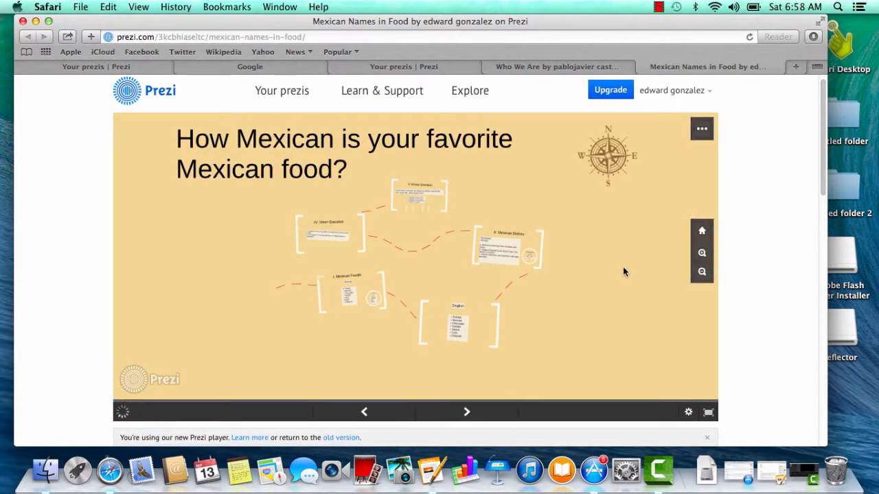
Step: Step through the "Mexican Names in Food" presentation up to the "V. Essay Question" slide
{"action": "left_click", "coordinate": [465, 413]}
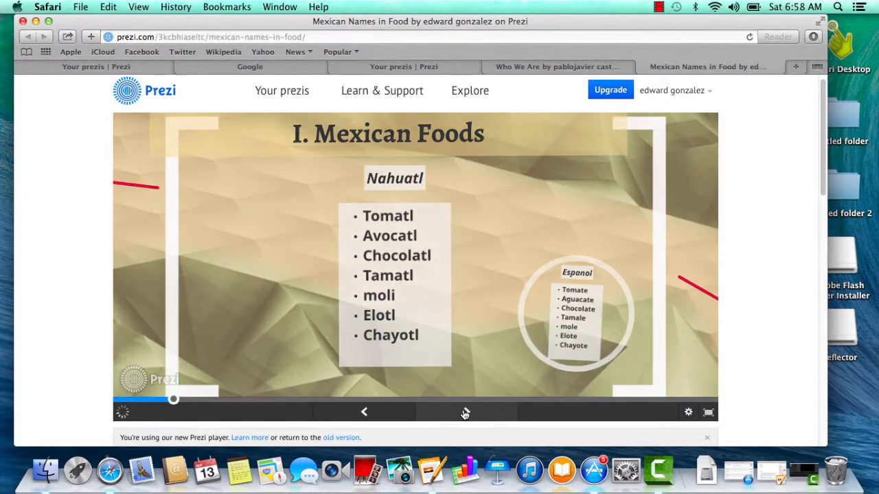
{"action": "left_click", "coordinate": [465, 413]}
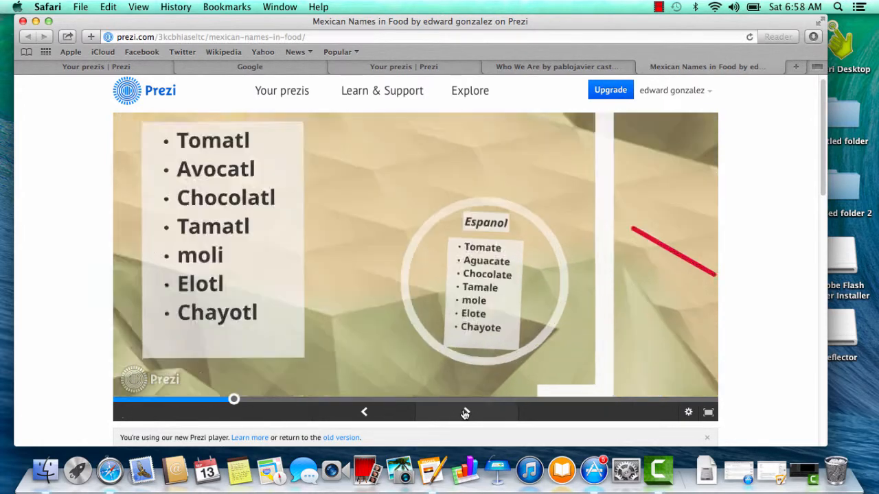
{"action": "left_click", "coordinate": [465, 413]}
{"action": "left_click", "coordinate": [464, 413]}
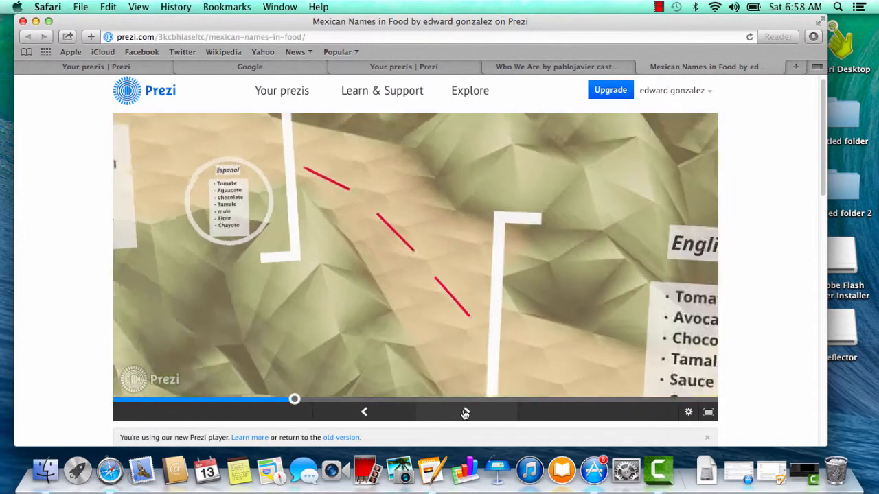
{"action": "left_click", "coordinate": [465, 413]}
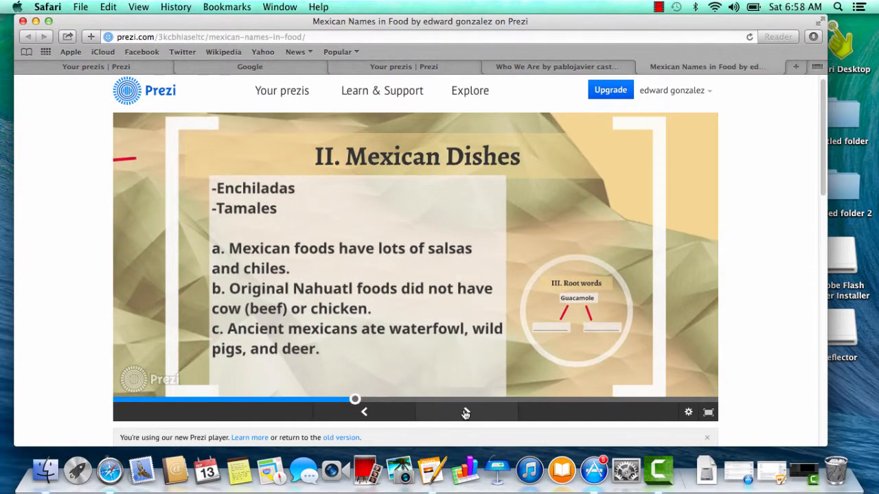
{"action": "left_click", "coordinate": [465, 413]}
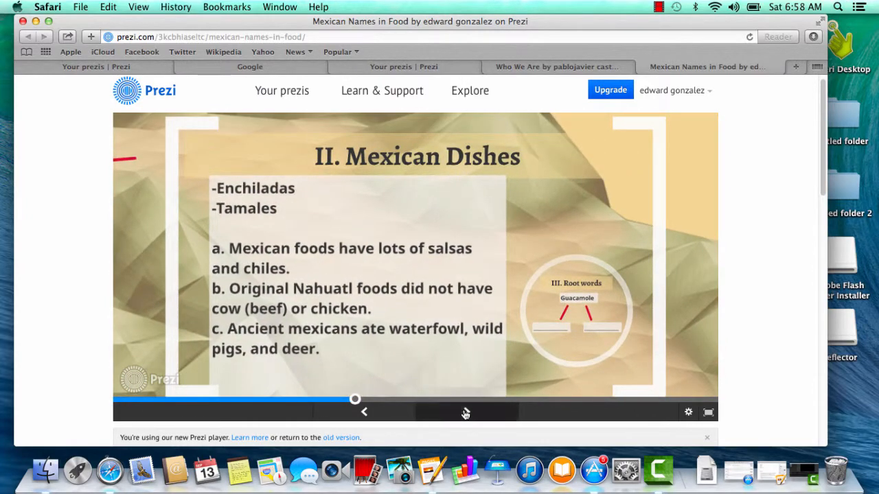
{"action": "left_click", "coordinate": [465, 413]}
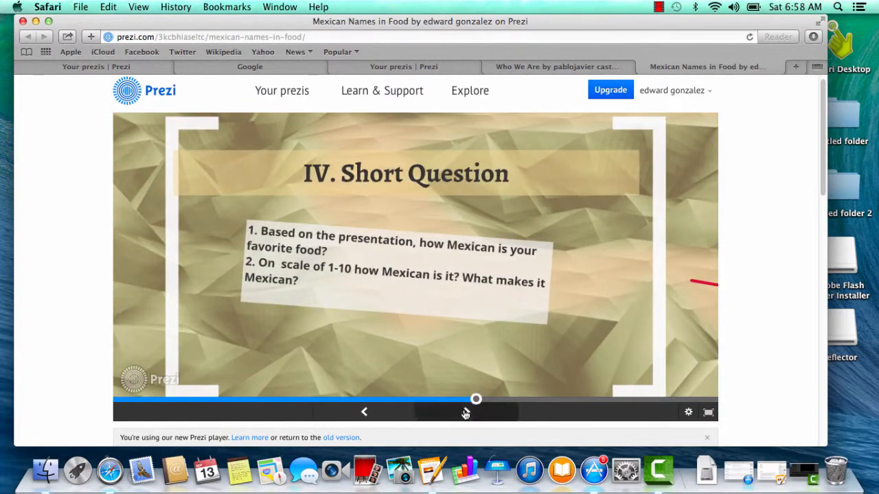
{"action": "left_click", "coordinate": [465, 412]}
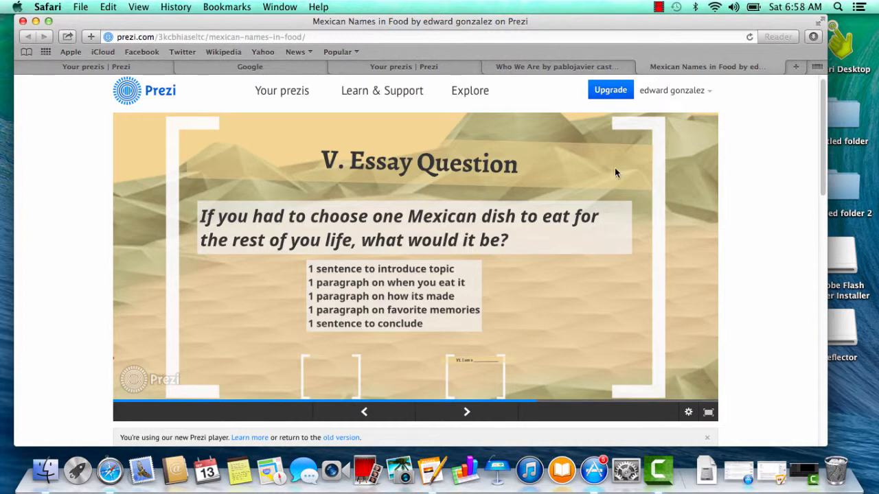
Step: Close the "Mexican Names in Food" prezi and create a new prezi from the list of all prezis
{"action": "left_click", "coordinate": [643, 67]}
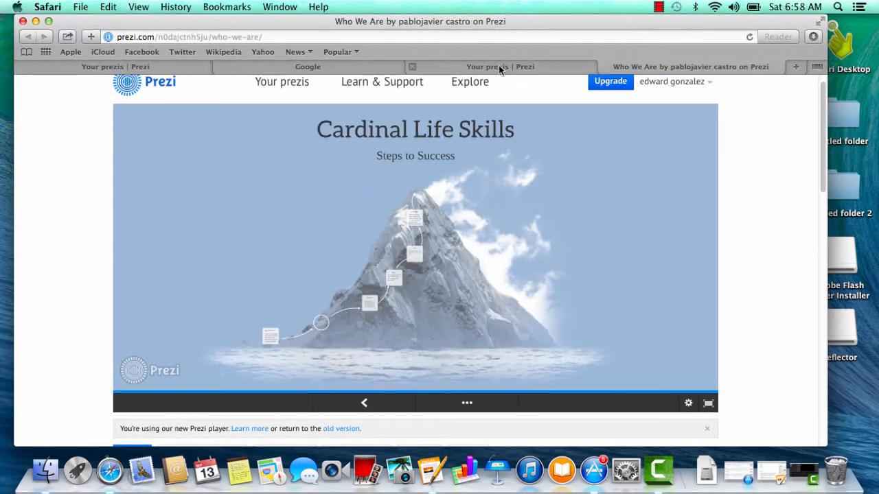
{"action": "left_click", "coordinate": [499, 65]}
{"action": "left_click", "coordinate": [260, 99]}
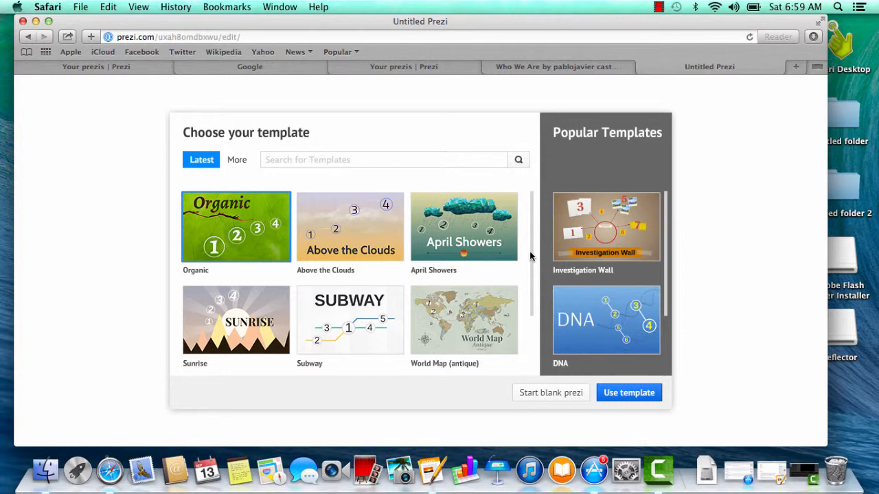
Step: Look through the latest and popular templates and start the new prezi with the Organic template
{"action": "scroll", "coordinate": [530, 280], "scroll_direction": "down", "scroll_amount": 2}
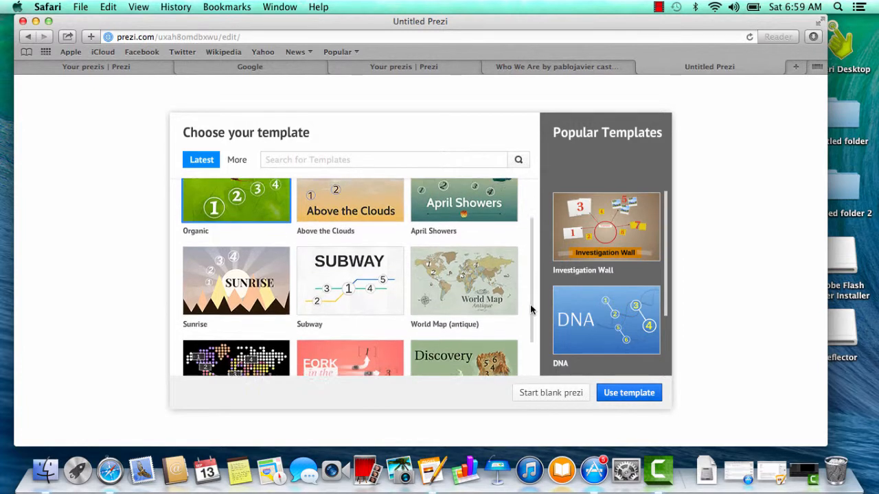
{"action": "left_click_drag", "start_coordinate": [668, 267], "coordinate": [664, 321]}
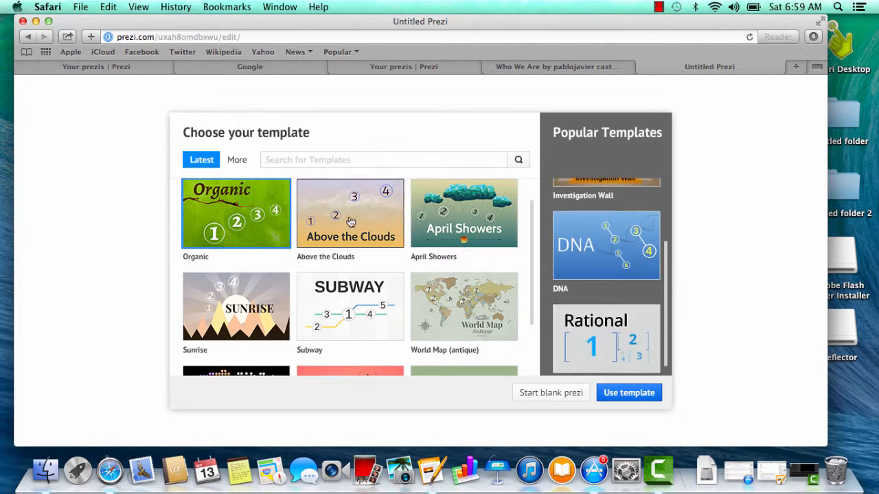
{"action": "left_click", "coordinate": [610, 401]}
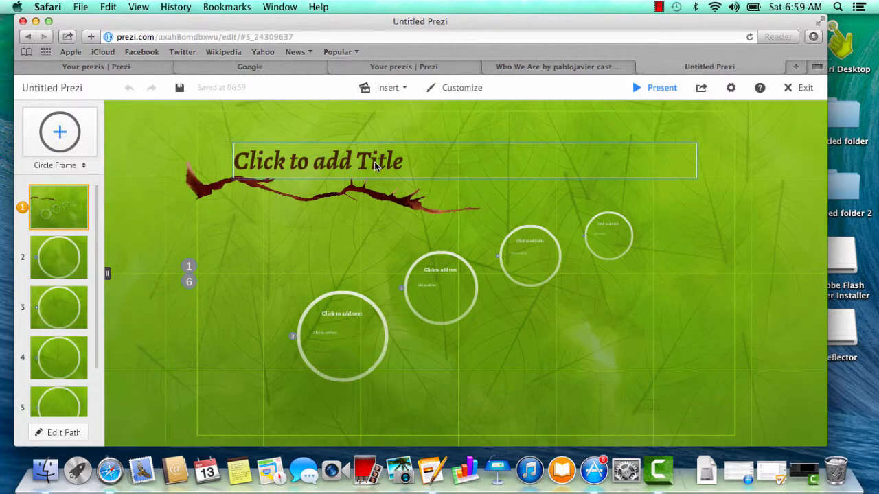
Step: Fill in the title placeholder on the overview with 'Steps to Making a Prezi (Step 1 "Title)'
{"action": "left_click", "coordinate": [375, 161]}
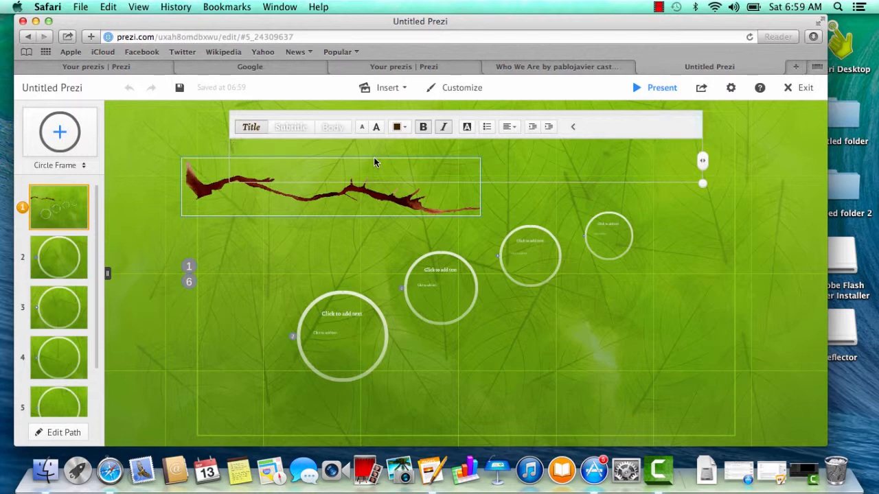
{"action": "type", "text": "Ste"}
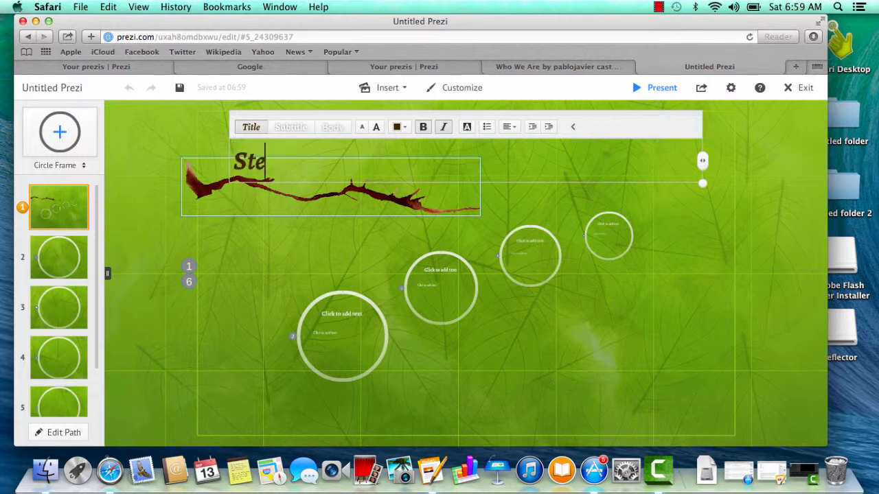
{"action": "type", "text": "ps fo "}
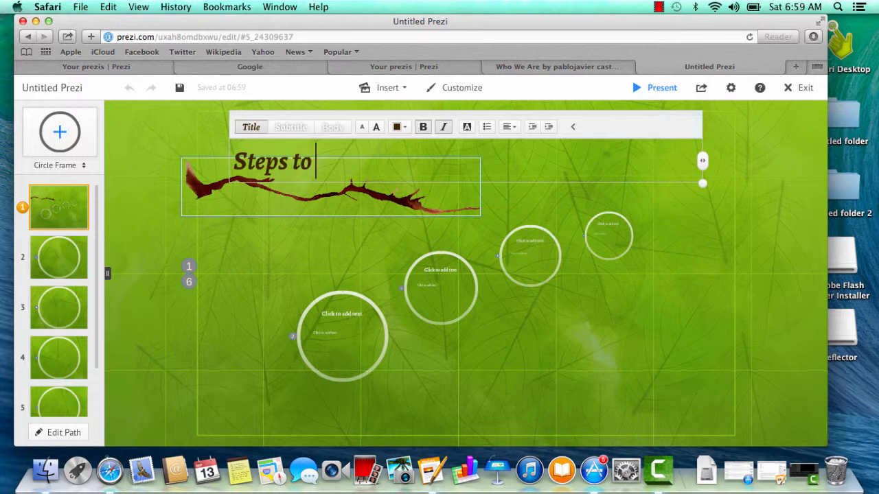
{"action": "type", "text": "Making a "}
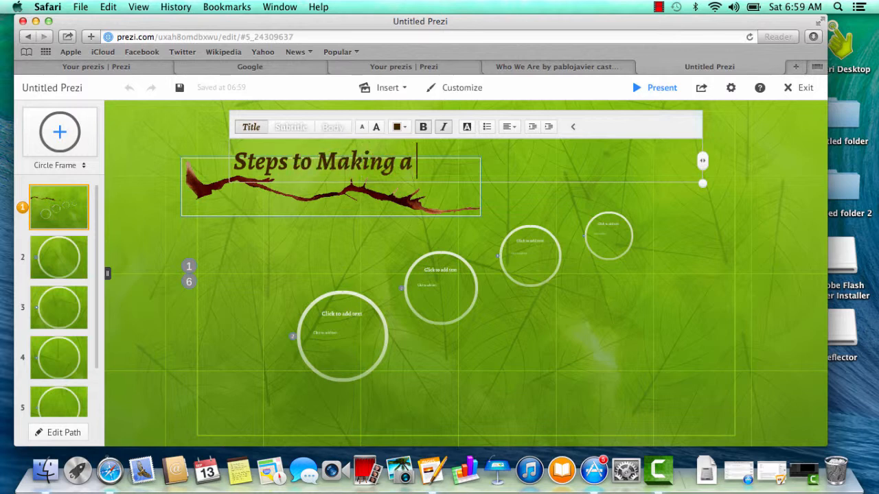
{"action": "type", "text": "Prei"}
{"action": "key", "text": "BackSpace"}
{"action": "type", "text": "zi"}
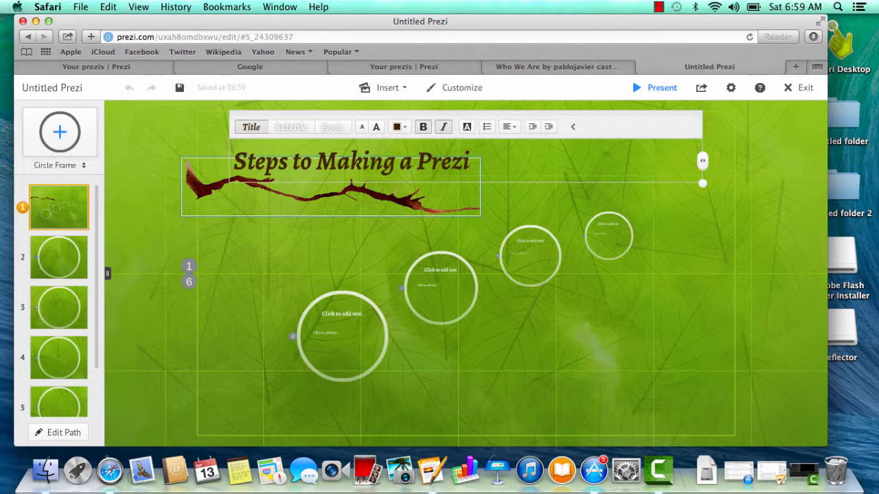
{"action": "type", "text": " (Step "}
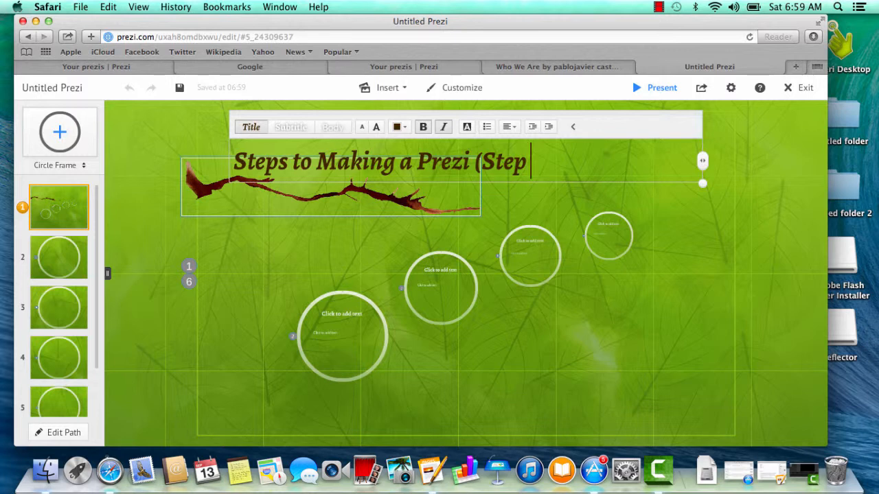
{"action": "type", "text": "1 \"Title"}
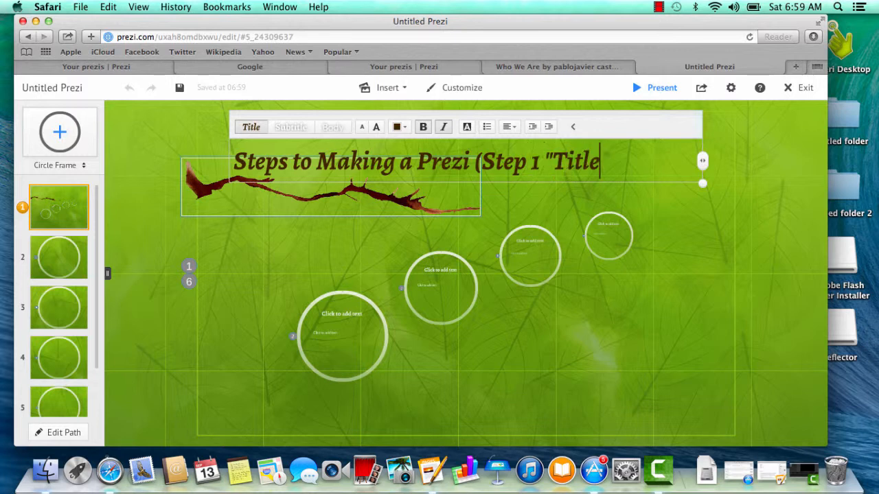
{"action": "type", "text": ")"}
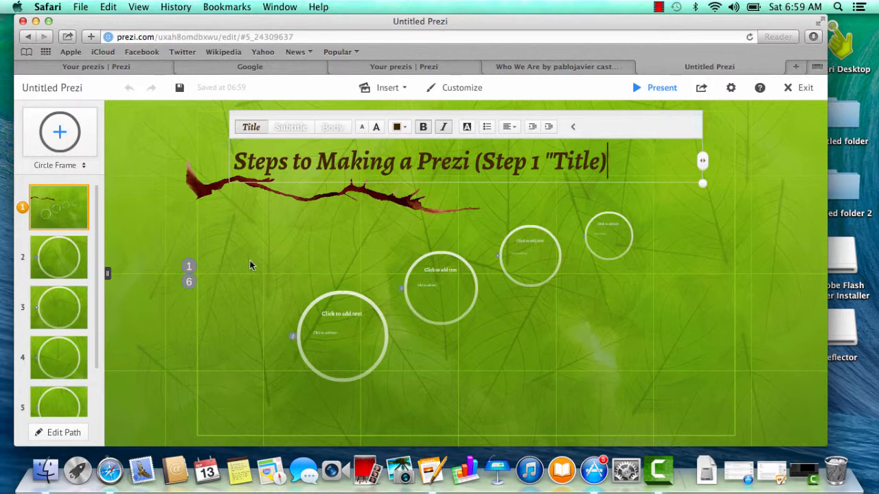
Step: Look through the path's overview and circle frames to examine the template's layout, ending back at the overview
{"action": "scroll", "coordinate": [92, 278], "scroll_direction": "down", "scroll_amount": 3}
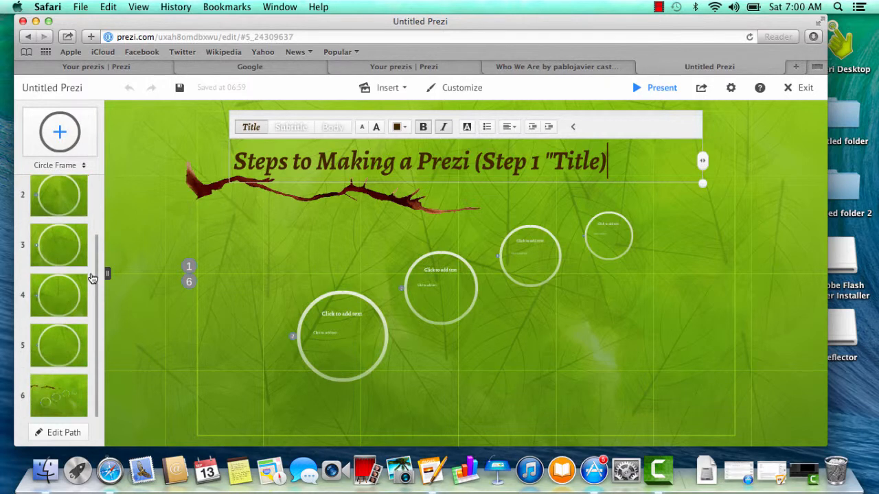
{"action": "scroll", "coordinate": [95, 254], "scroll_direction": "up", "scroll_amount": 3}
{"action": "scroll", "coordinate": [97, 235], "scroll_direction": "up", "scroll_amount": 1}
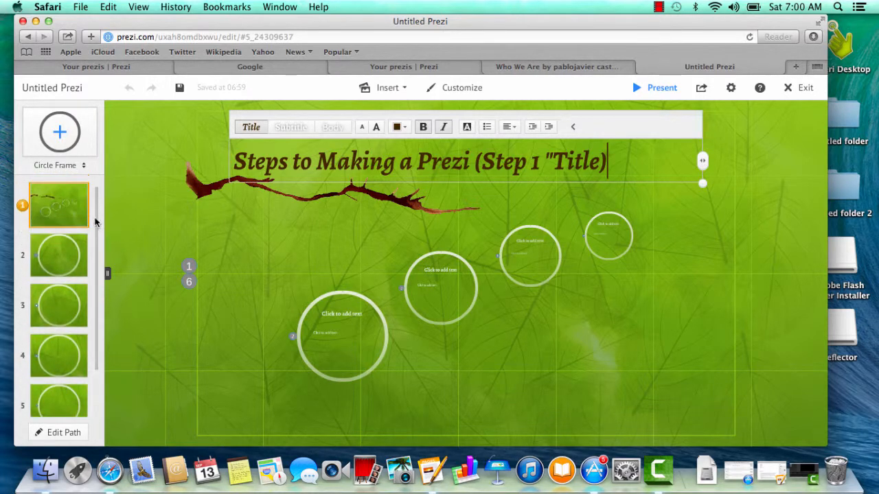
{"action": "left_click", "coordinate": [75, 240]}
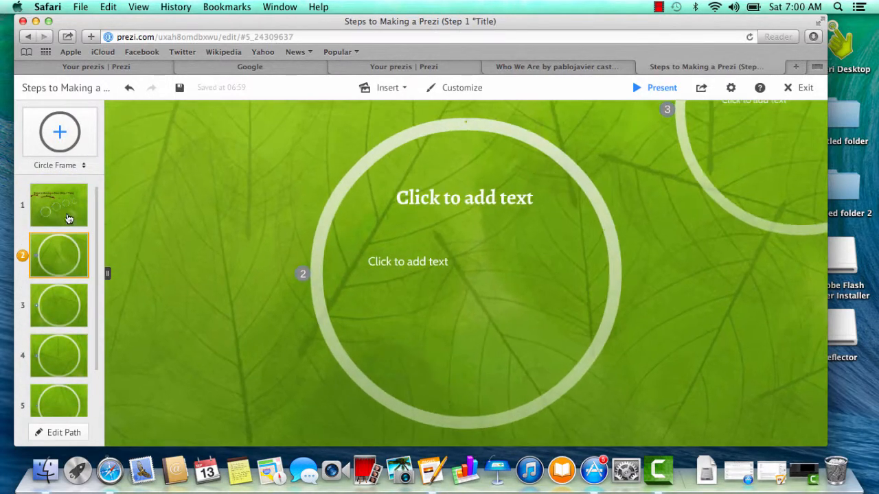
{"action": "left_click", "coordinate": [69, 221]}
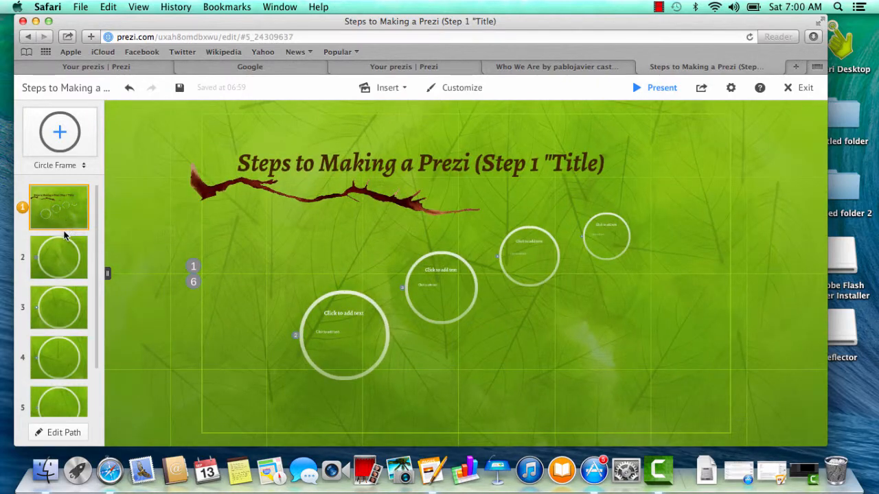
{"action": "left_click", "coordinate": [65, 264]}
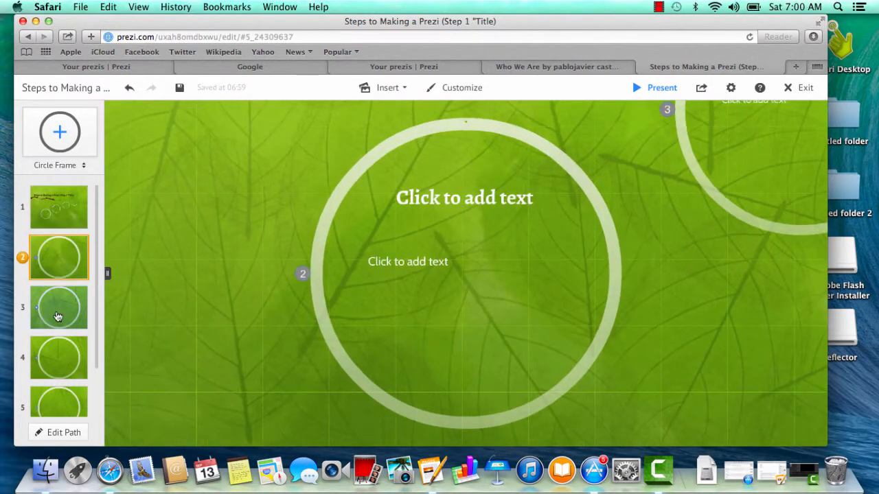
{"action": "left_click", "coordinate": [59, 313]}
{"action": "left_click", "coordinate": [57, 369]}
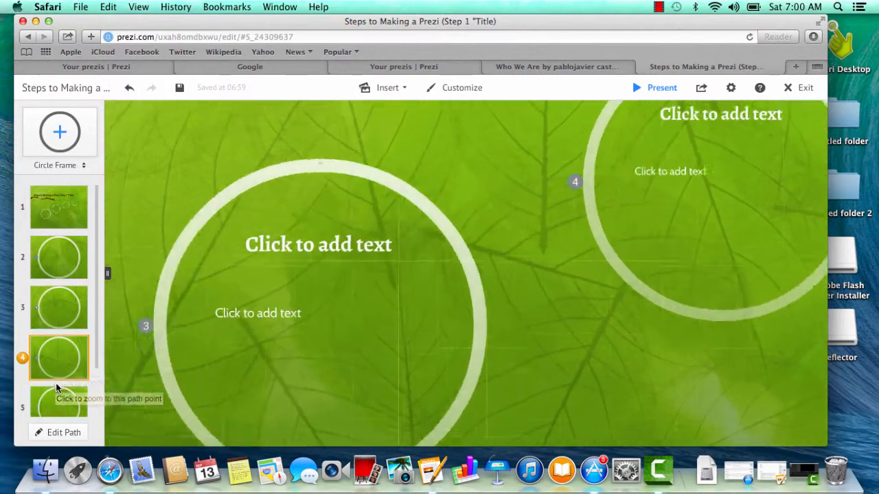
{"action": "left_click", "coordinate": [56, 405]}
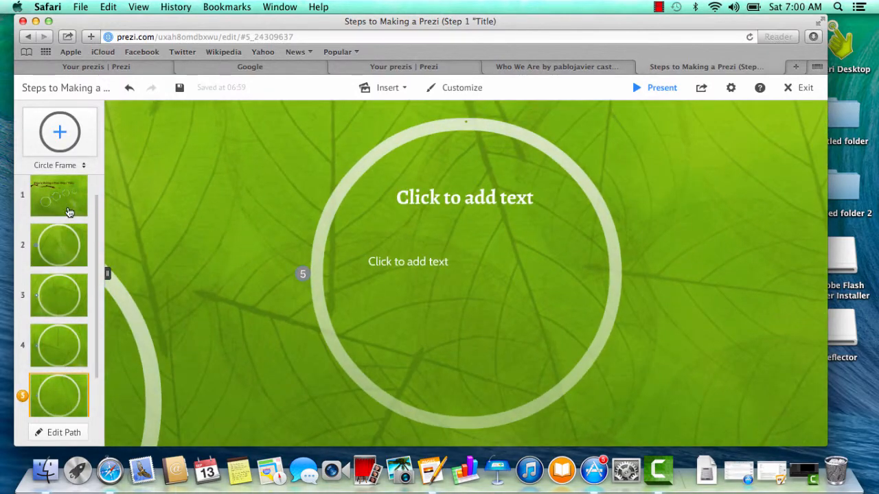
{"action": "left_click", "coordinate": [69, 211]}
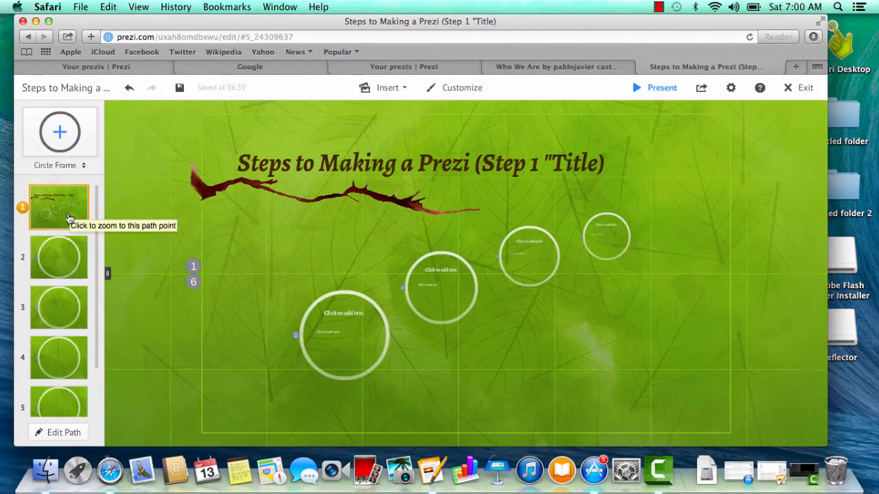
Step: Enter "Learning Goal" as the heading of the second path point's circle frame
{"action": "left_click", "coordinate": [68, 249]}
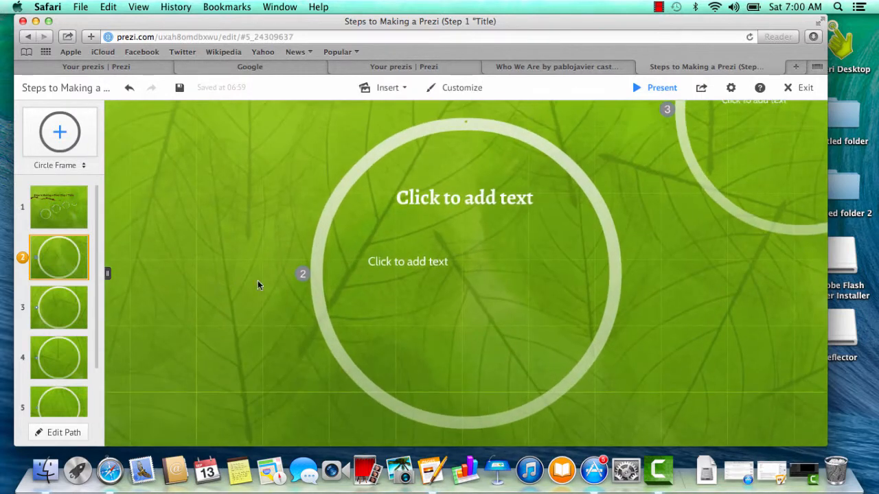
{"action": "left_click", "coordinate": [422, 202]}
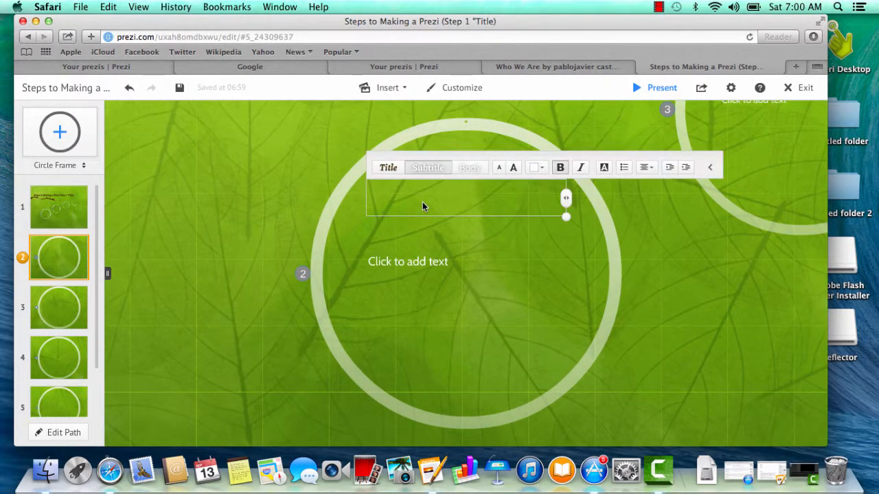
{"action": "type", "text": "Learning Goal"}
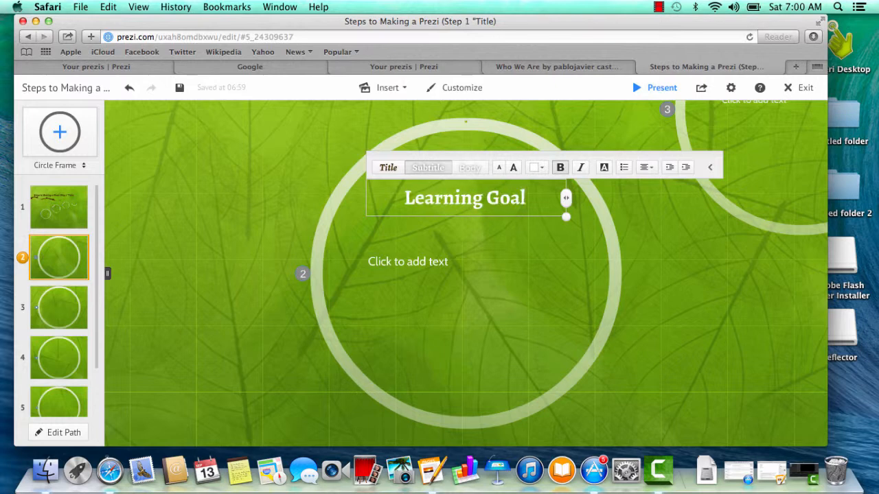
Step: Move frame 2's body text nearer its heading and enter "After this presentation I will be able to make a Prezi that is useful to my class!"
{"action": "left_click", "coordinate": [406, 260]}
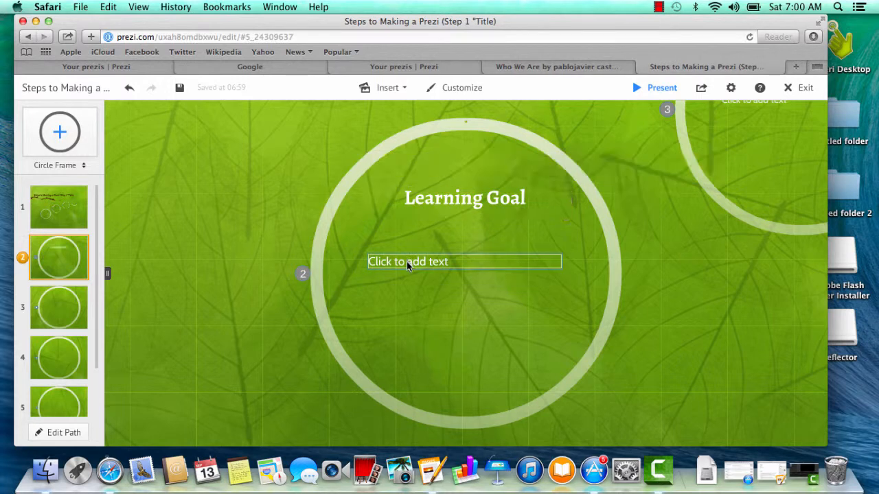
{"action": "left_click_drag", "start_coordinate": [406, 262], "coordinate": [407, 242]}
{"action": "left_click", "coordinate": [407, 244]}
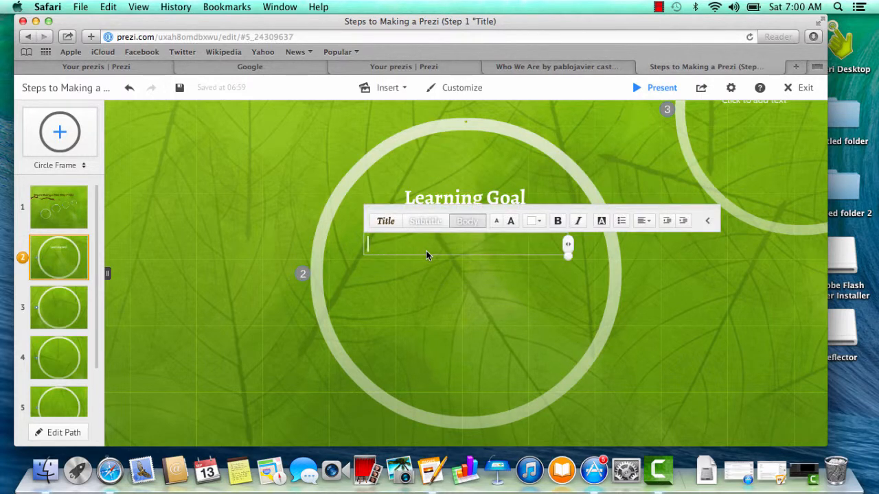
{"action": "type", "text": "After"}
{"action": "type", "text": " this presen"}
{"action": "type", "text": "tt"}
{"action": "type", "text": "atio"}
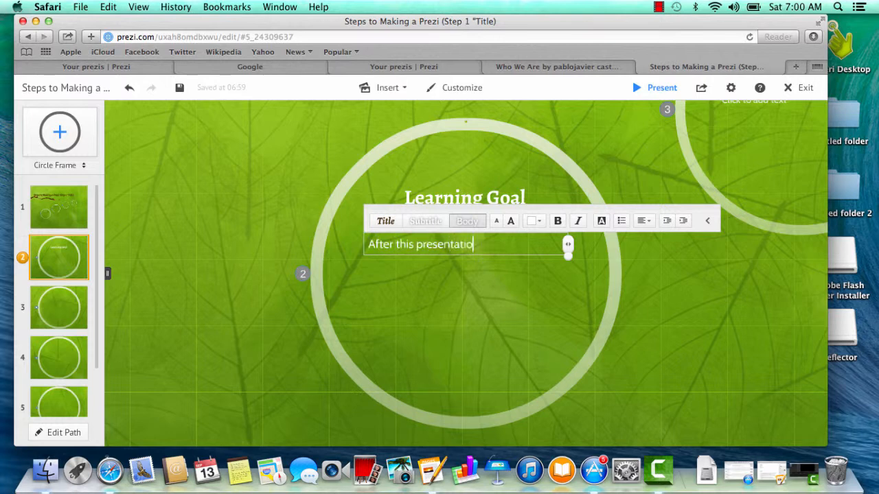
{"action": "type", "text": "n I will be able to make a "}
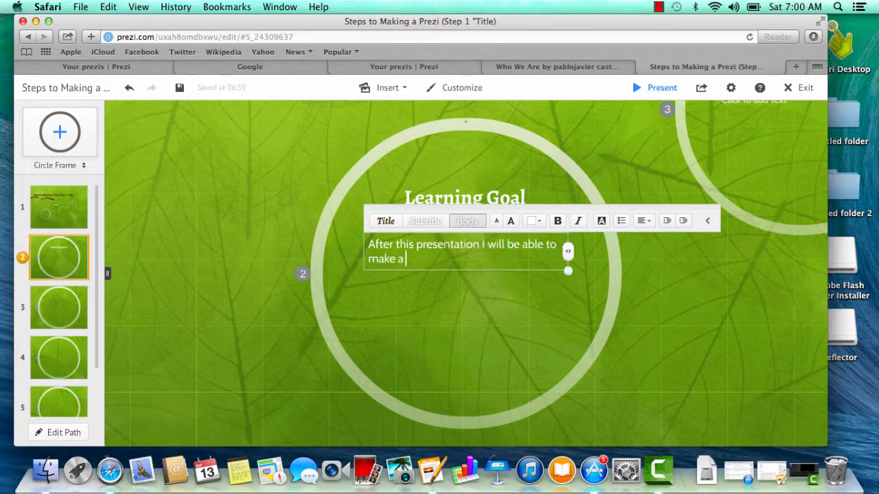
{"action": "type", "text": "Prezi that is useful to m"}
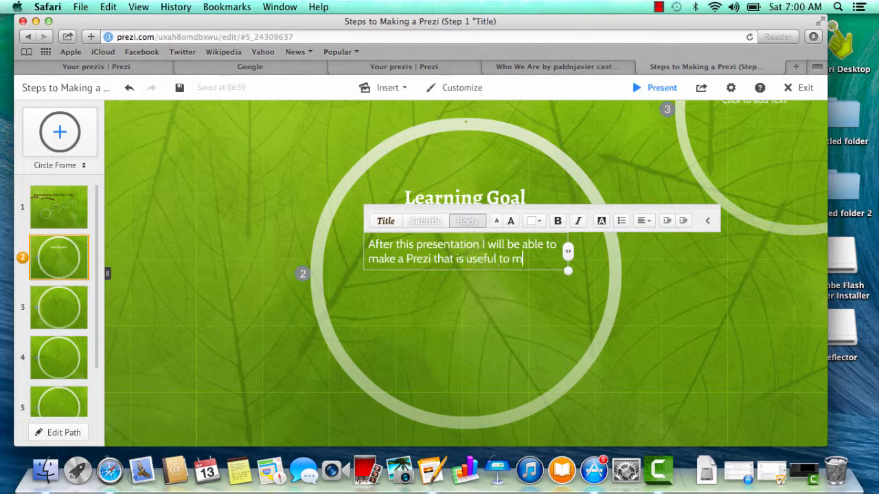
{"action": "type", "text": "y class"}
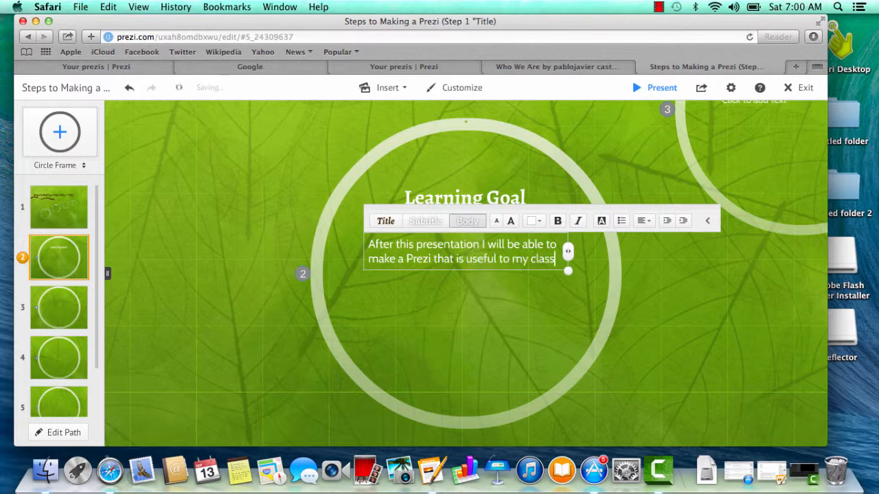
{"action": "type", "text": "!"}
Step: Enlarge the body text in the Learning Goal frame slightly and center it beneath the heading
{"action": "left_click_drag", "start_coordinate": [569, 274], "coordinate": [598, 292]}
{"action": "left_click", "coordinate": [627, 287]}
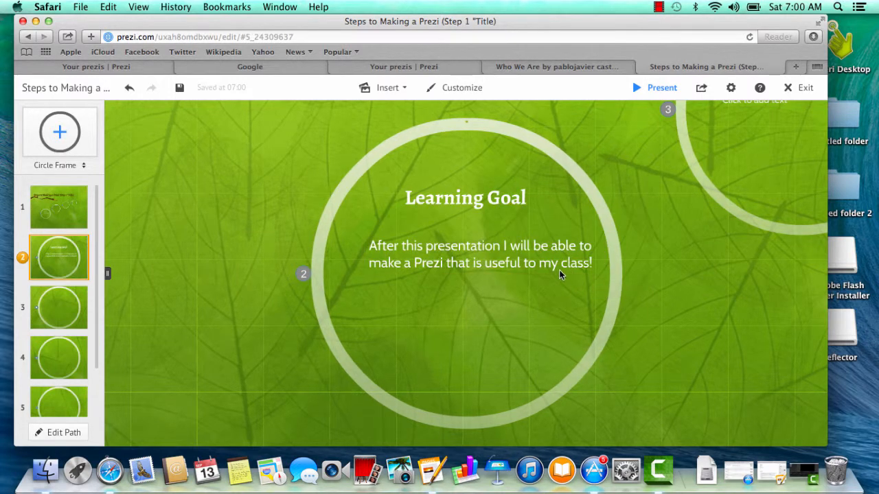
{"action": "left_click_drag", "start_coordinate": [559, 270], "coordinate": [534, 260]}
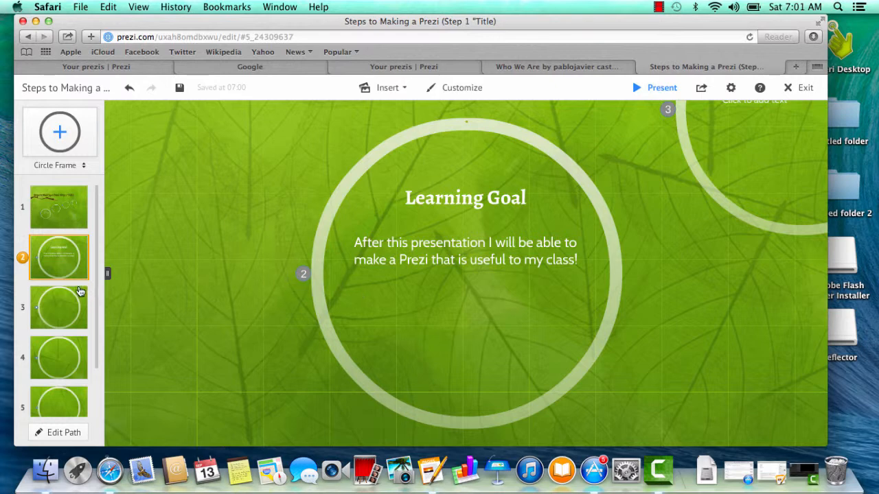
Step: Enter "Introductory Video" as the heading of the third path point's circle frame
{"action": "left_click", "coordinate": [72, 218]}
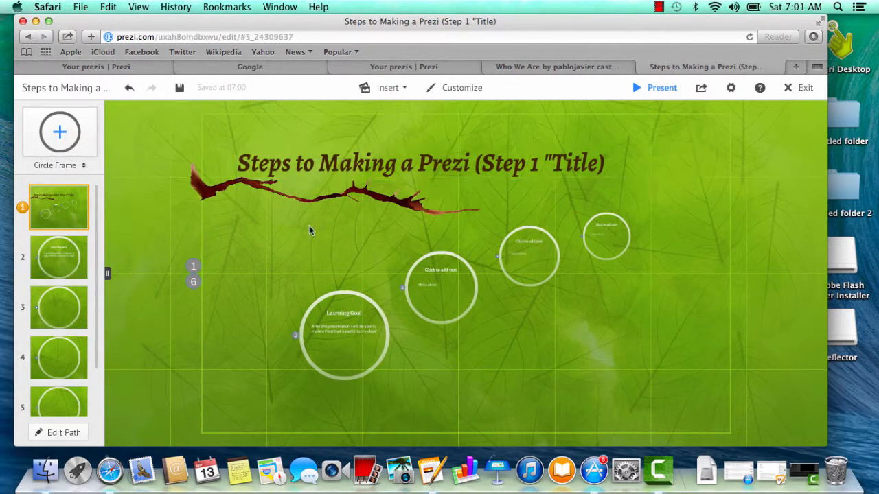
{"action": "left_click", "coordinate": [68, 257]}
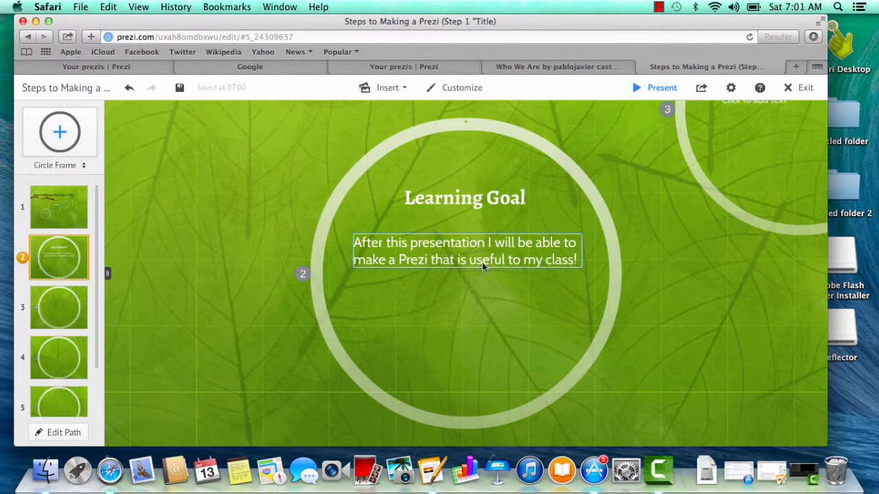
{"action": "left_click", "coordinate": [76, 309]}
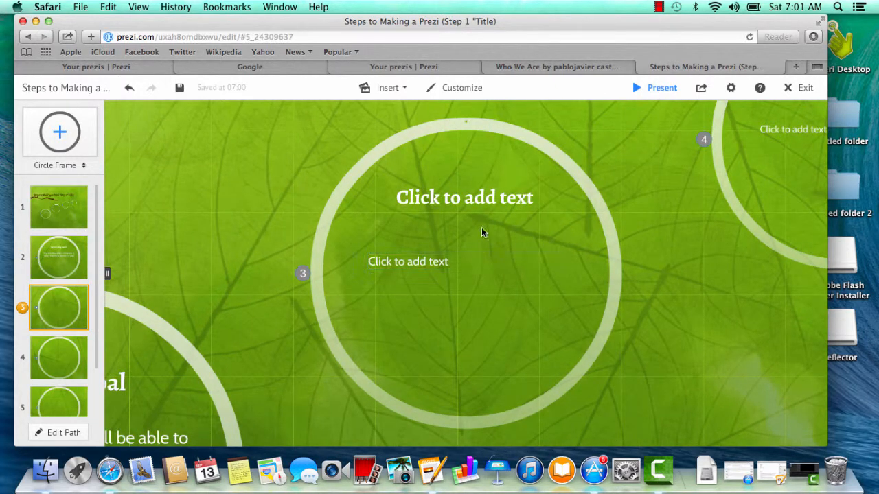
{"action": "left_click", "coordinate": [481, 203]}
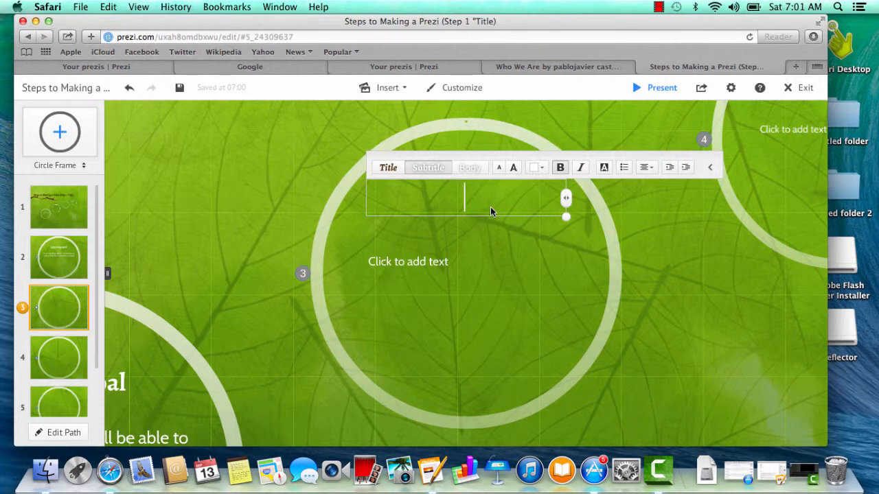
{"action": "type", "text": "Introductory "}
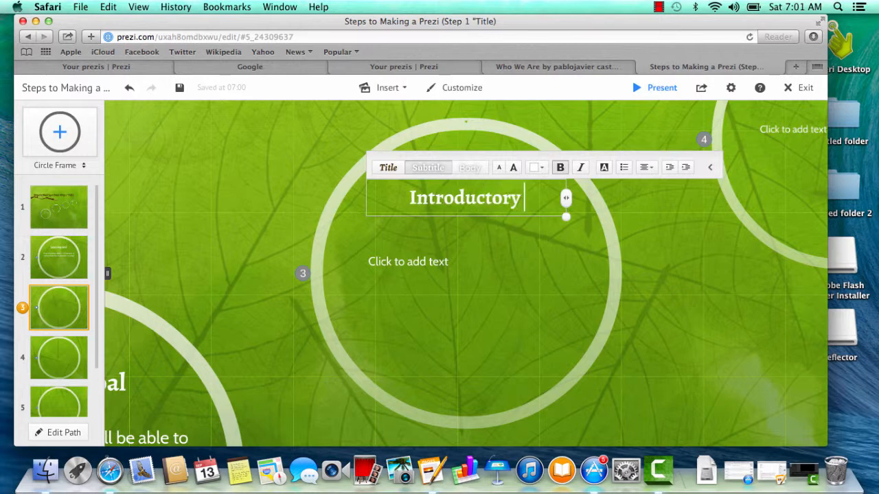
{"action": "type", "text": "Video"}
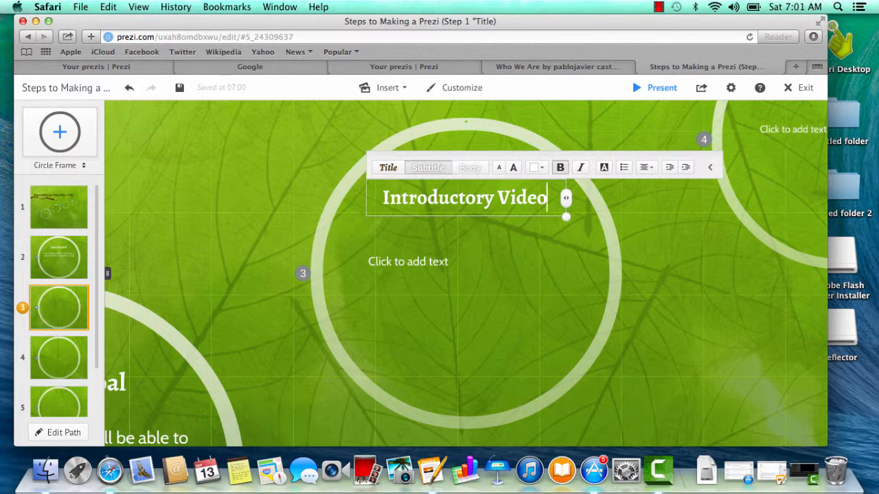
Step: Add the topic "Velocity" to the end of frame 3's heading
{"action": "left_click", "coordinate": [445, 254]}
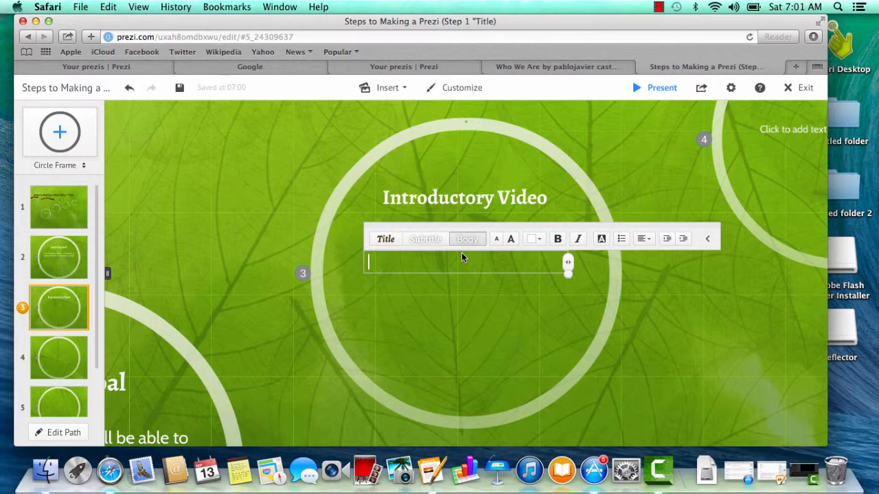
{"action": "left_click", "coordinate": [541, 200]}
{"action": "type", "text": "V"}
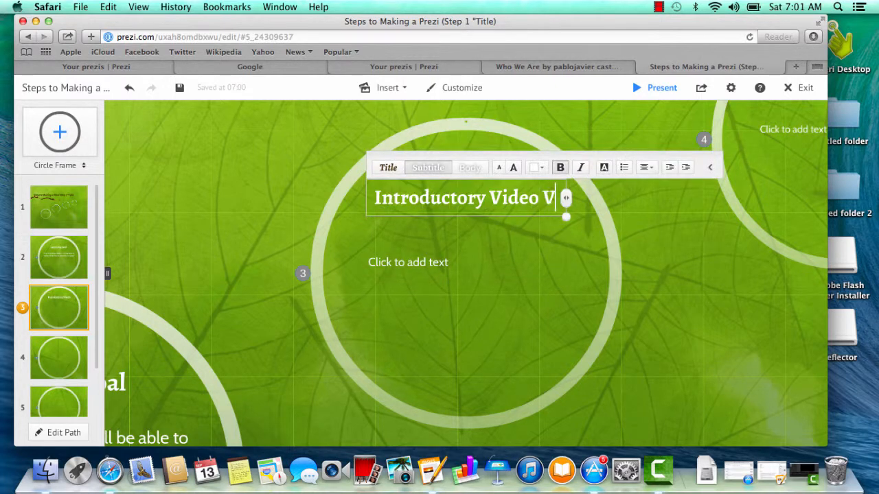
{"action": "type", "text": "elocity"}
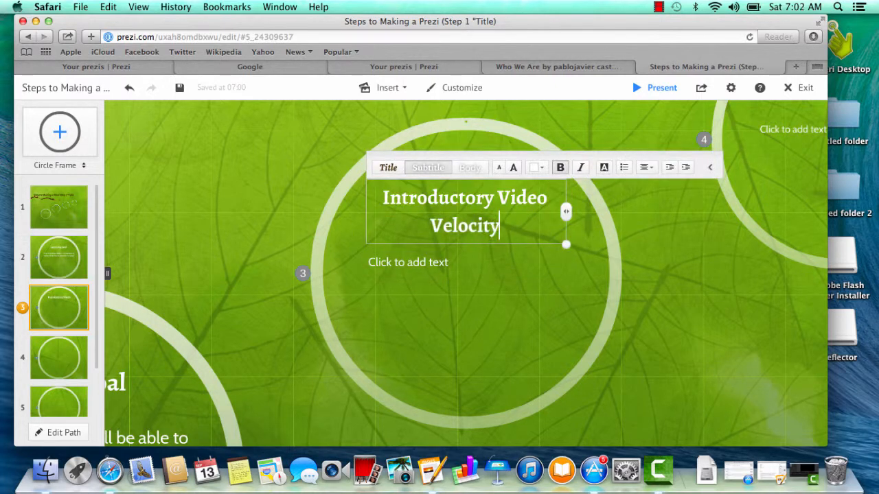
Step: Fill frame 3's body text with "Search Words:" followed by the lines "Velocity for 8th grade", "Velocity song" and "Velocity rap song"
{"action": "left_click", "coordinate": [446, 266]}
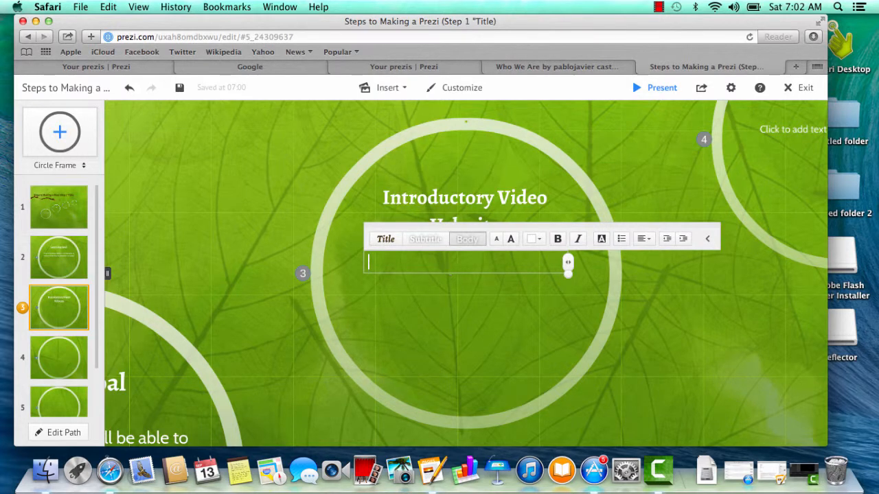
{"action": "type", "text": "Search Words:"}
{"action": "key", "text": "Return"}
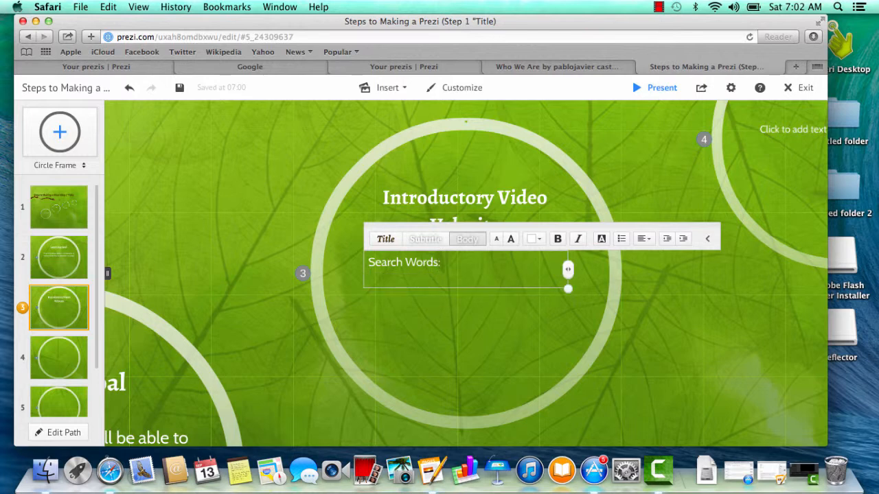
{"action": "type", "text": "Velocity for 8th grade"}
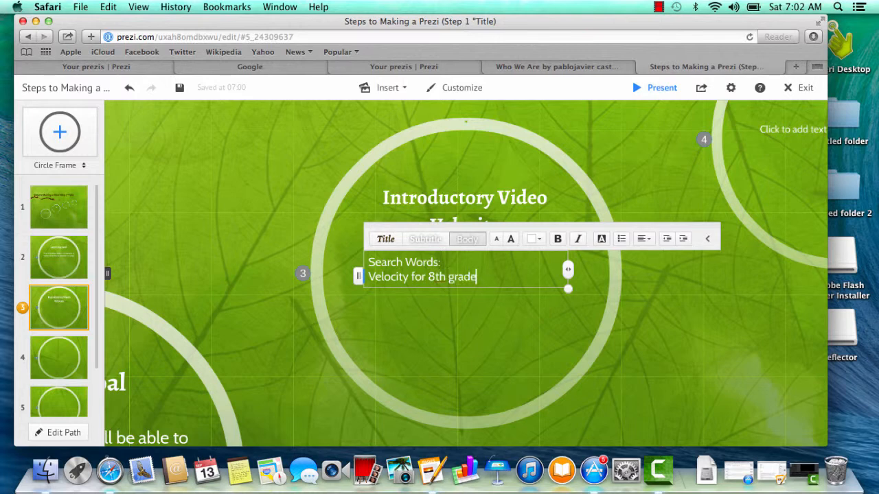
{"action": "key", "text": "Return"}
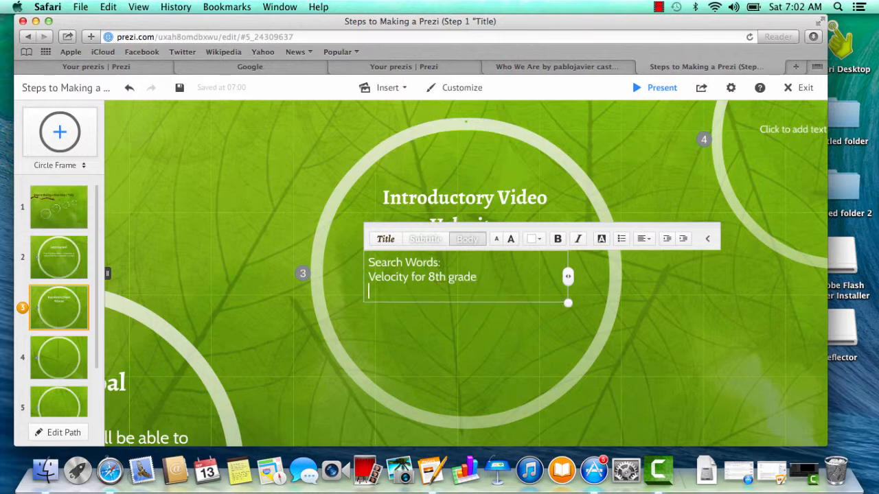
{"action": "type", "text": "Velocity "}
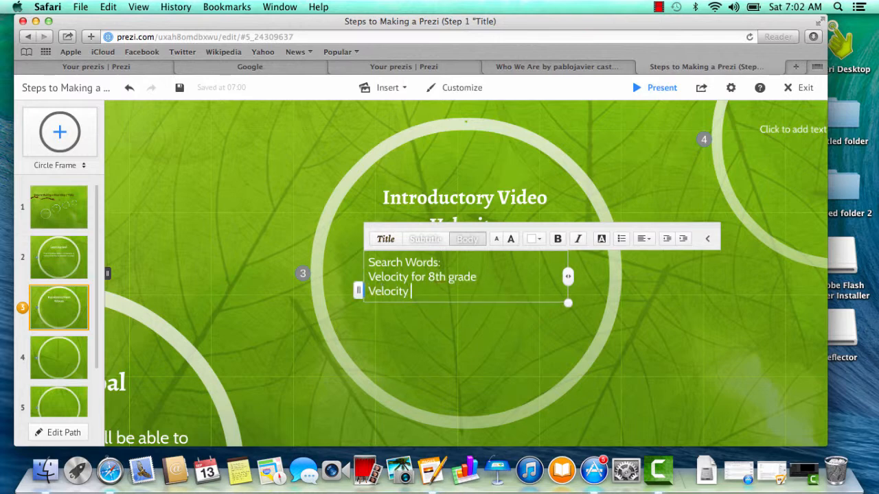
{"action": "type", "text": "song"}
{"action": "key", "text": "Return"}
{"action": "type", "text": "Velo"}
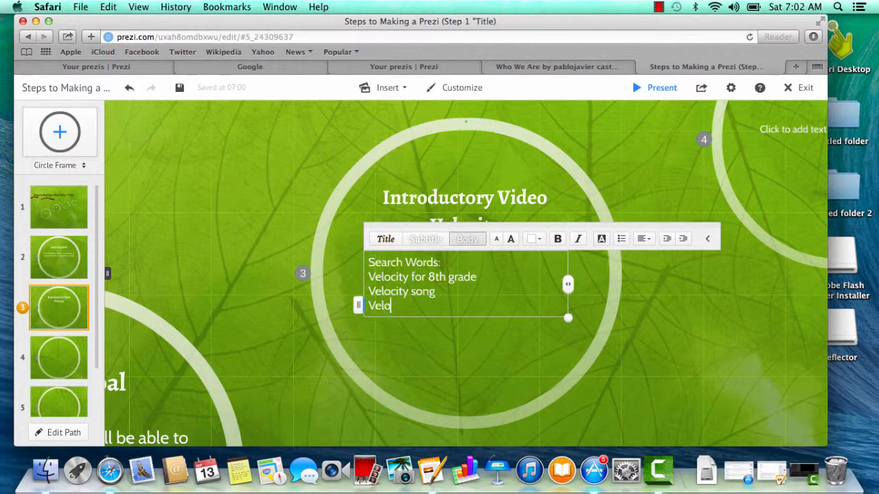
{"action": "type", "text": "city rap song"}
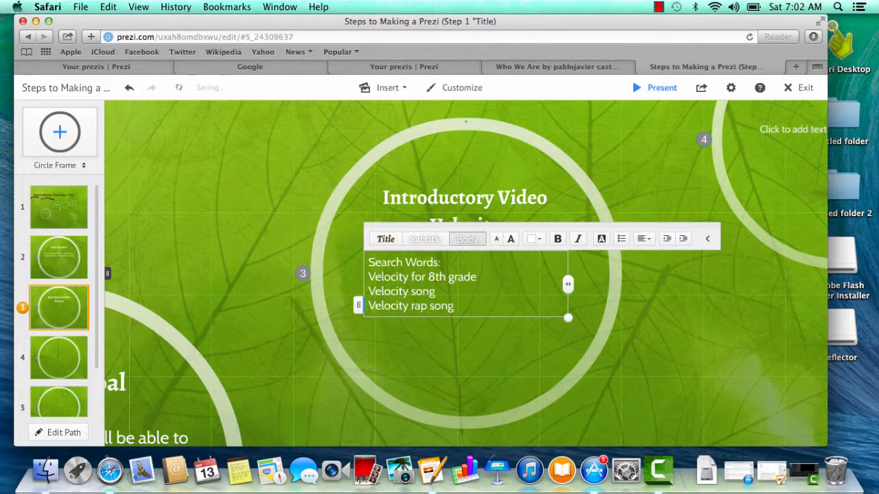
Step: Append "Velocity Science Animation" and "Velocity in Sports" as two more lines of the search words list
{"action": "key", "text": "Return"}
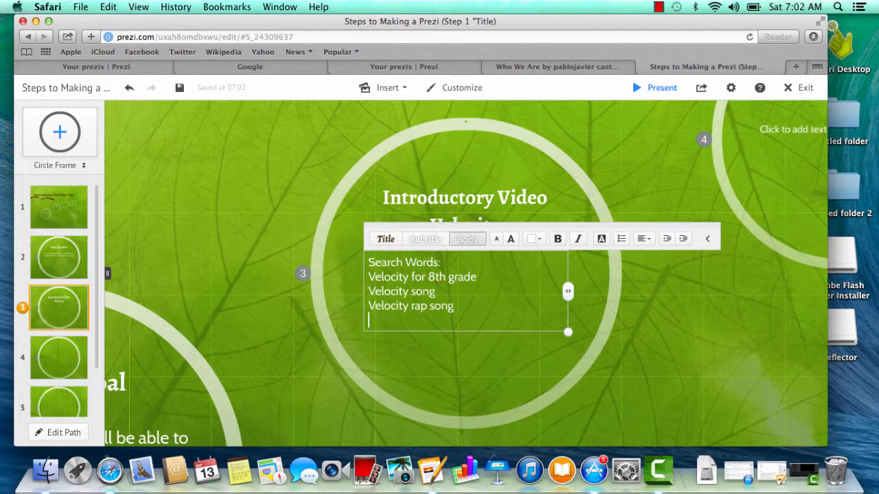
{"action": "type", "text": "Velocity s"}
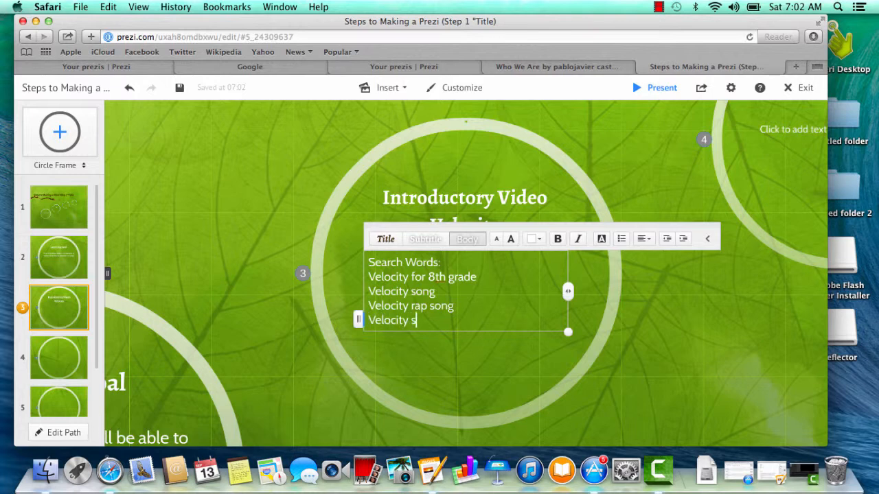
{"action": "key", "text": "BackSpace"}
{"action": "type", "text": "Science Animation"}
{"action": "key", "text": "Return"}
{"action": "type", "text": "Ve"}
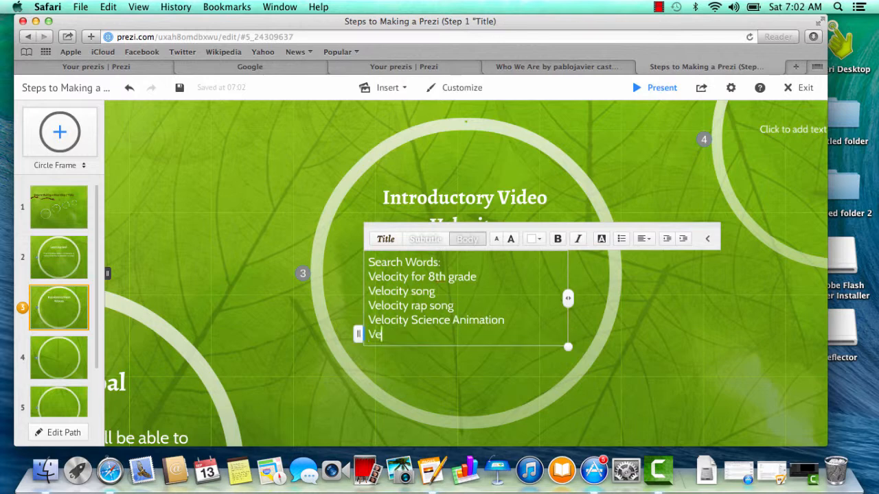
{"action": "type", "text": "locity in Sports"}
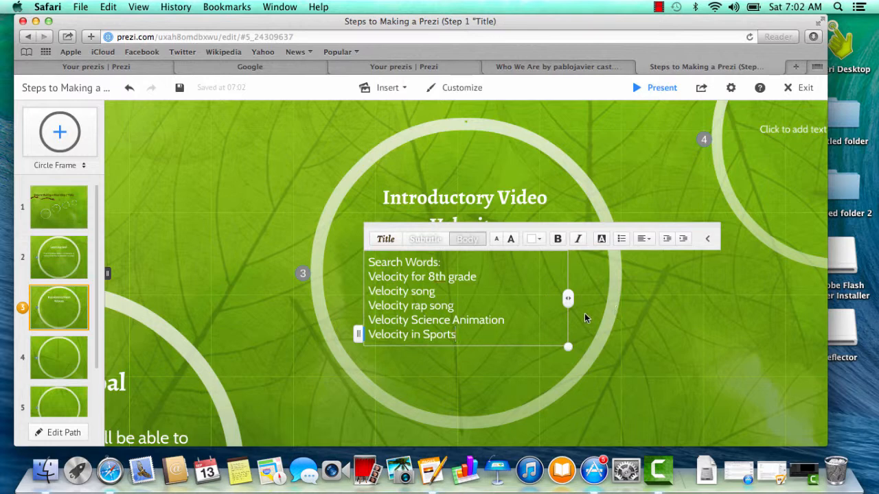
Step: Narrow the search words text box and move it to the right half of circle frame 3
{"action": "left_click_drag", "start_coordinate": [573, 305], "coordinate": [522, 302]}
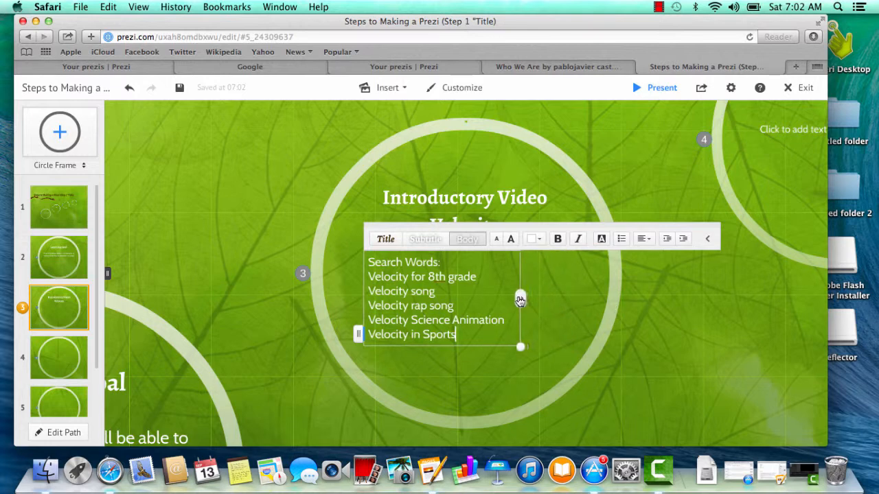
{"action": "left_click", "coordinate": [632, 329]}
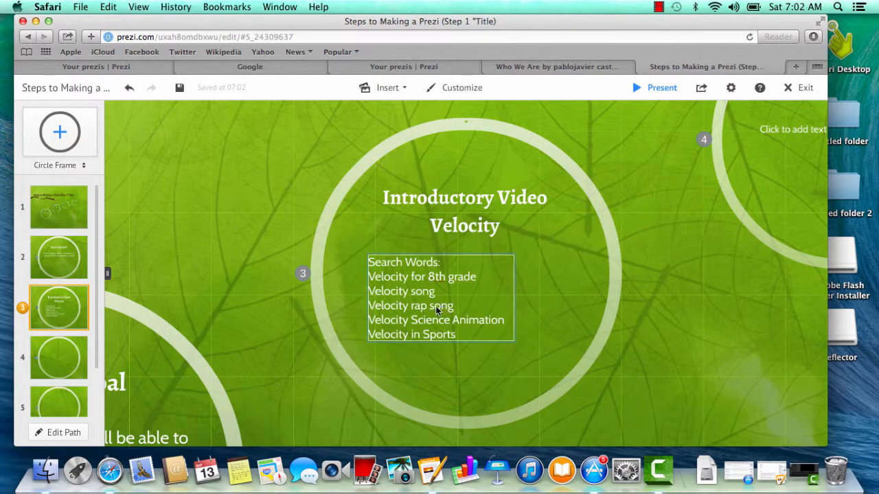
{"action": "left_click_drag", "start_coordinate": [438, 309], "coordinate": [537, 296]}
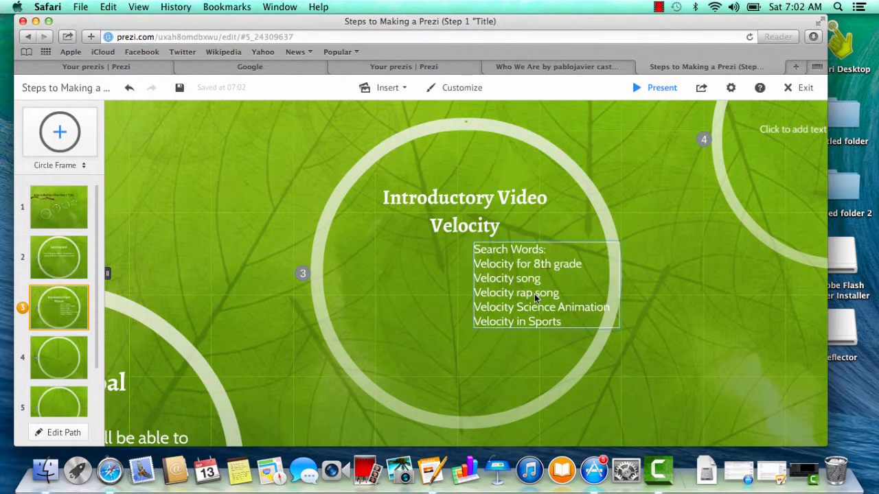
Step: Open youtube.com in the browser tab that holds the Who We Are prezi
{"action": "left_click", "coordinate": [524, 69]}
{"action": "left_click", "coordinate": [519, 37]}
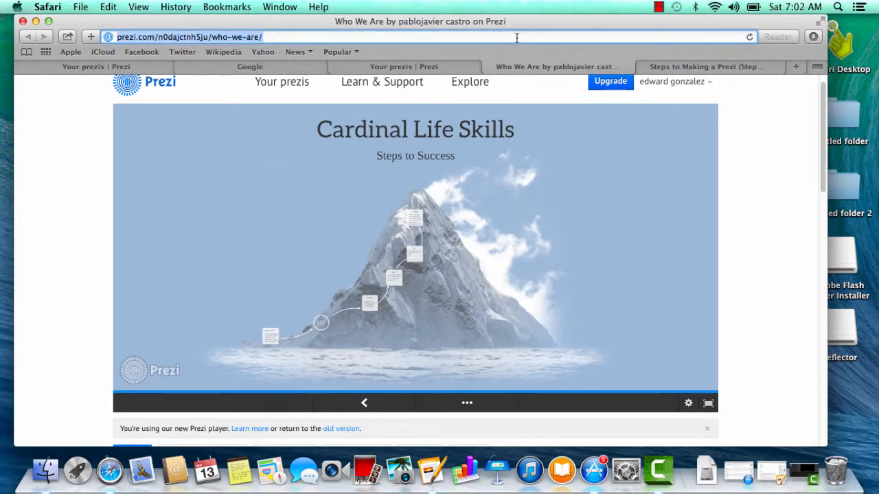
{"action": "type", "text": "youtube.com"}
{"action": "key", "text": "Return"}
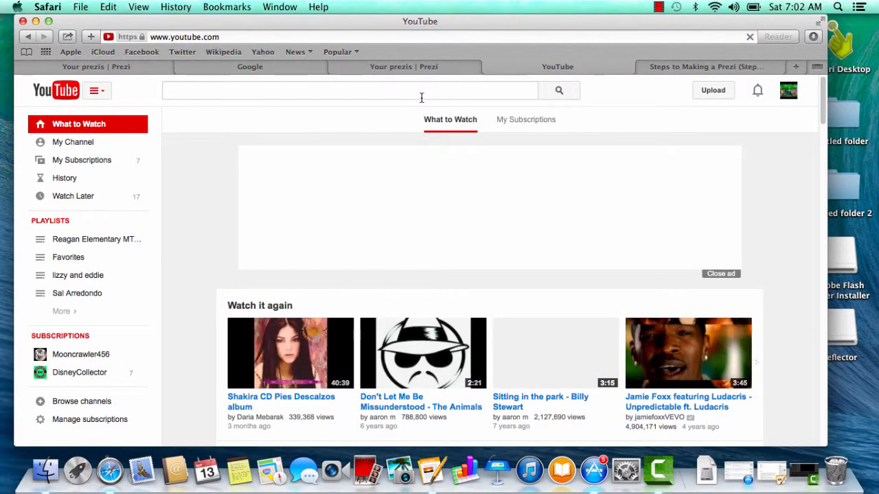
Step: Search YouTube for "velocity rap song" and look over the results
{"action": "type", "text": "velocity"}
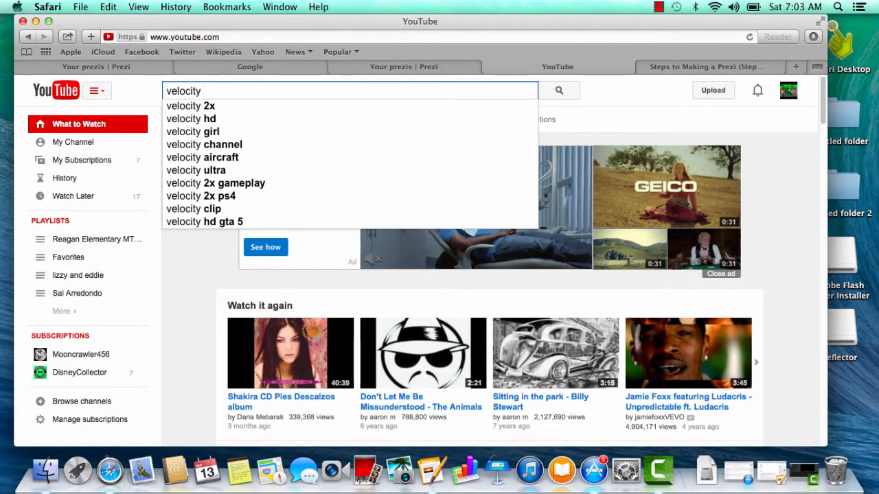
{"action": "type", "text": " song"}
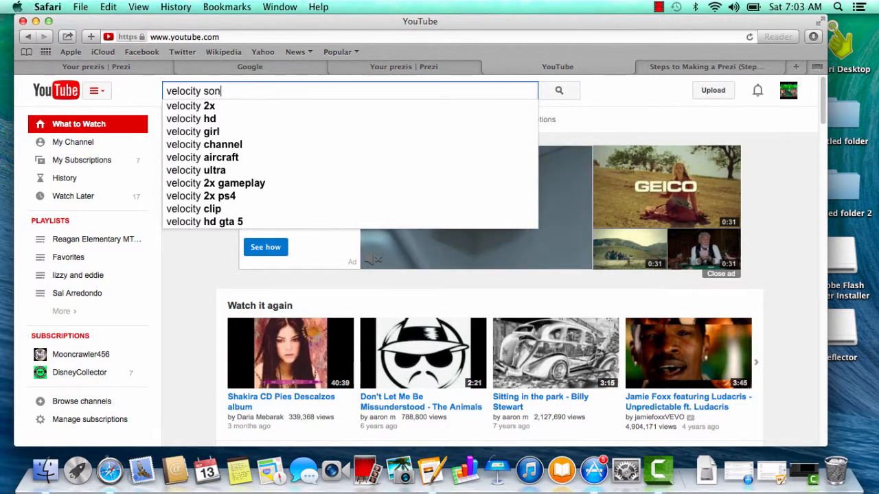
{"action": "key", "text": "BackSpace"}
{"action": "key", "text": "BackSpace"}
{"action": "key", "text": "BackSpace"}
{"action": "key", "text": "BackSpace"}
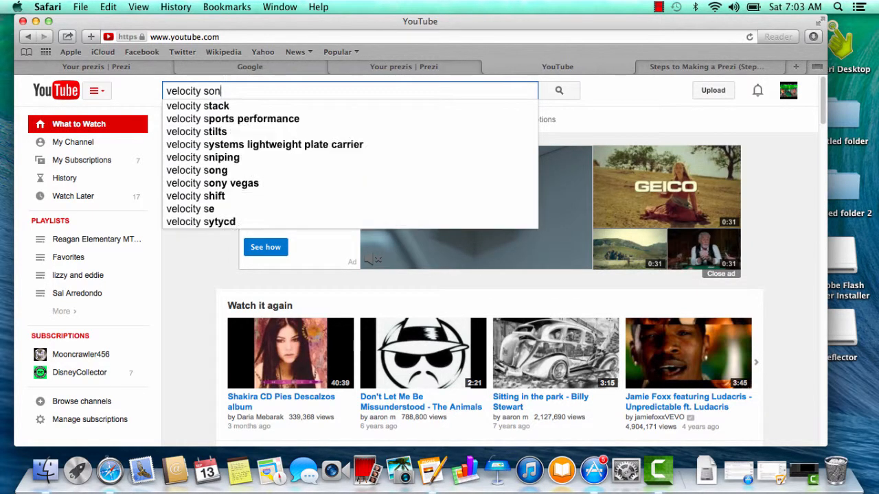
{"action": "type", "text": "rap song"}
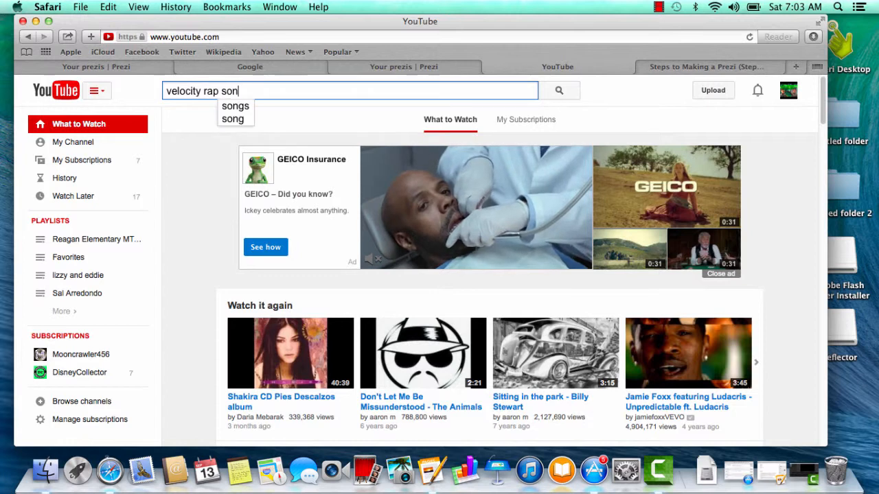
{"action": "key", "text": "Return"}
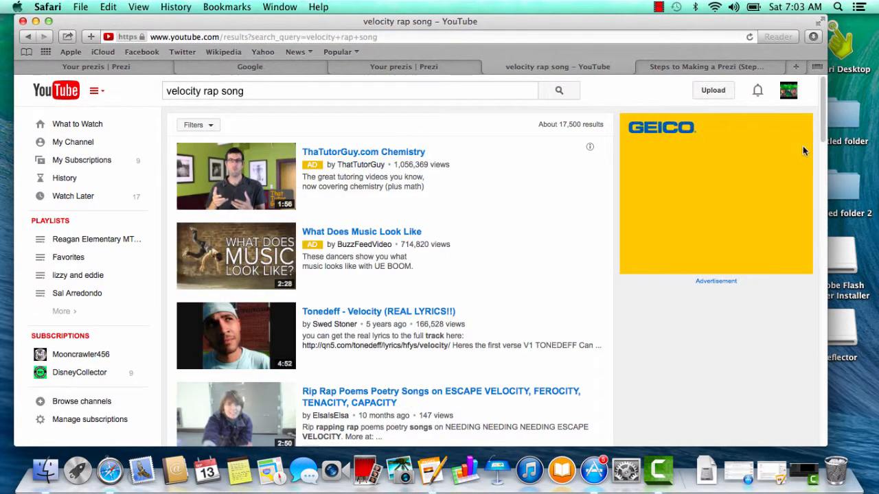
{"action": "left_click_drag", "start_coordinate": [827, 123], "coordinate": [821, 78]}
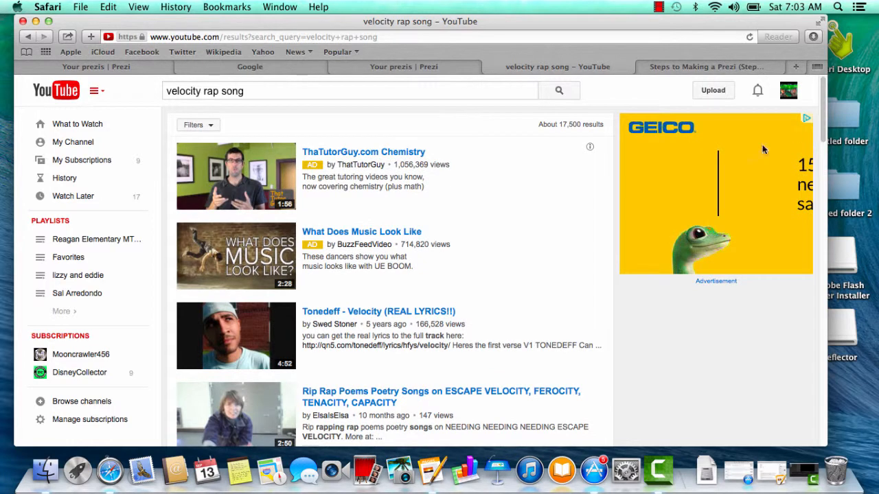
Step: Refine the video search to "velocity science rap song" and look through the results for a suitable video
{"action": "left_click", "coordinate": [205, 95]}
{"action": "type", "text": "science"}
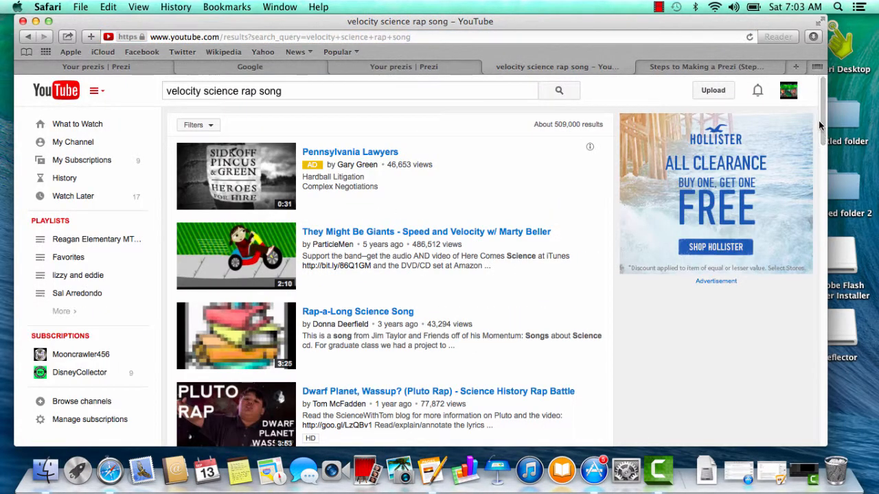
{"action": "scroll", "coordinate": [820, 119], "scroll_direction": "down", "scroll_amount": 2}
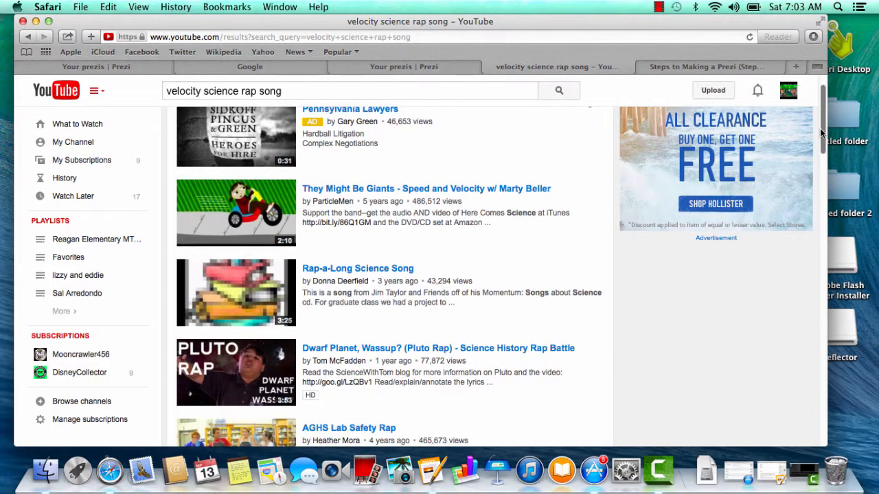
{"action": "scroll", "coordinate": [821, 132], "scroll_direction": "down", "scroll_amount": 1}
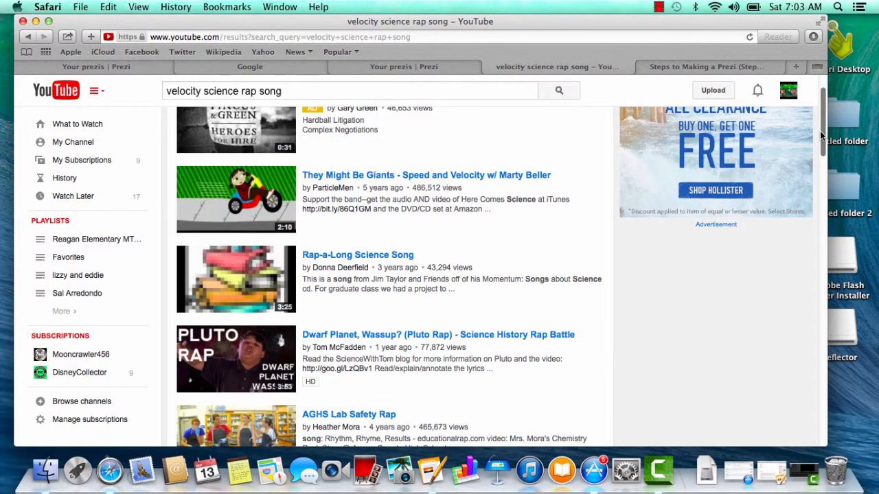
{"action": "scroll", "coordinate": [821, 136], "scroll_direction": "down", "scroll_amount": 5}
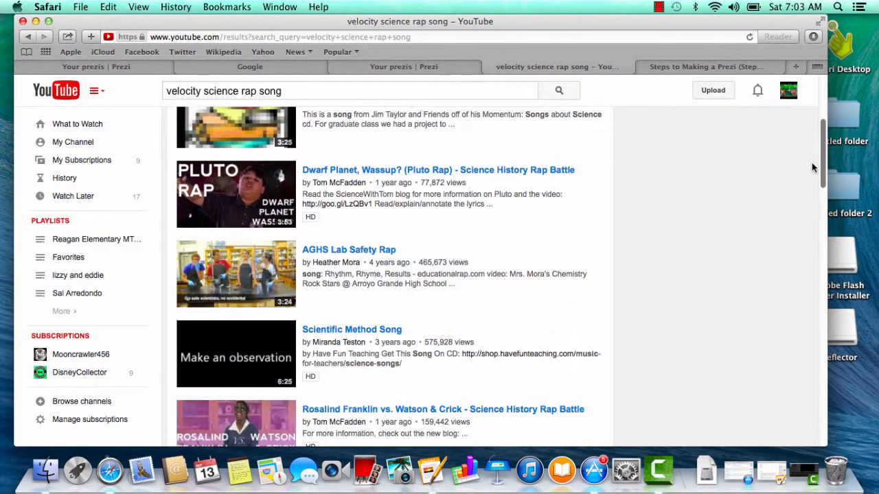
Step: Open the video "Sir Isaac Newton vs Bill Nye. Epic Rap Battles of History Season 3." from the search results and mute its sound
{"action": "scroll", "coordinate": [807, 199], "scroll_direction": "down", "scroll_amount": 6}
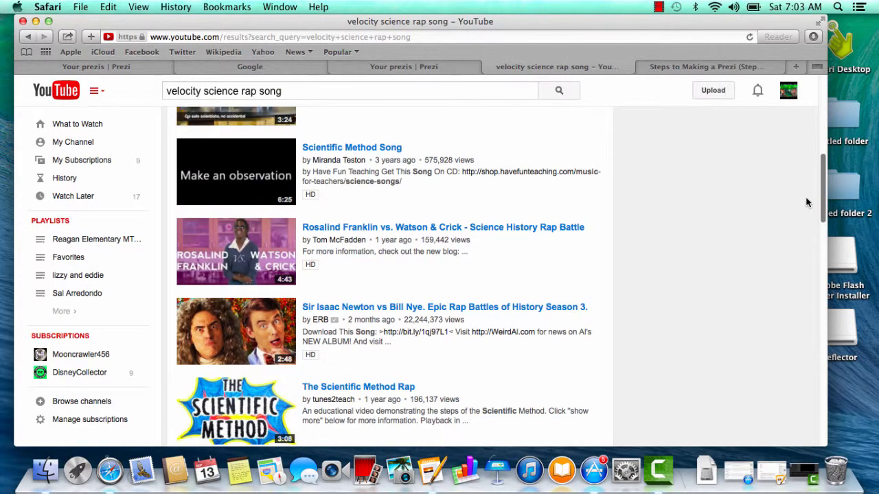
{"action": "scroll", "coordinate": [807, 202], "scroll_direction": "down", "scroll_amount": 2}
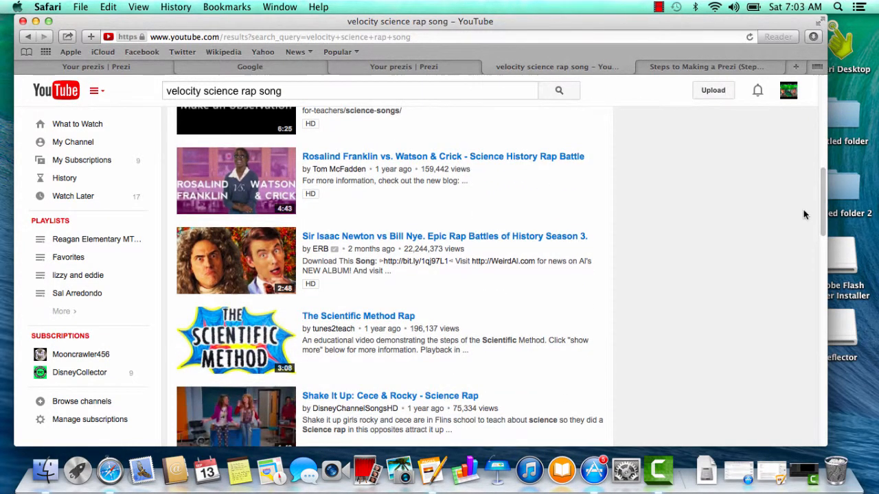
{"action": "left_click", "coordinate": [538, 241]}
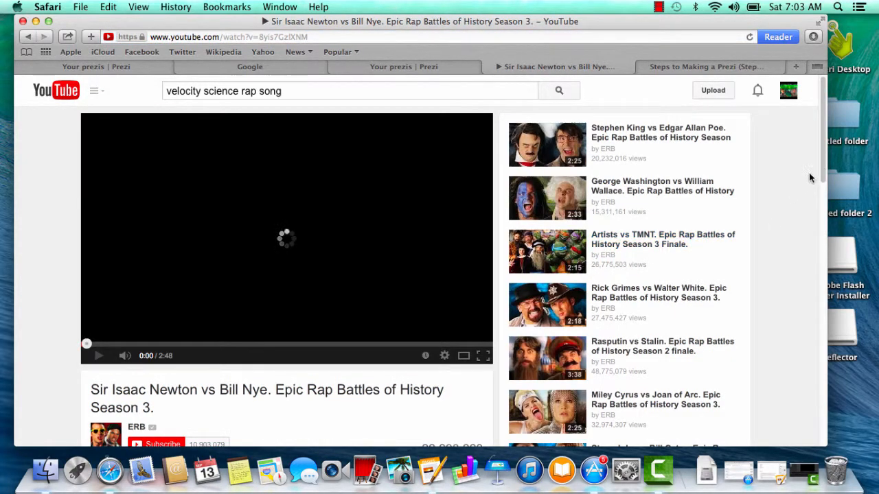
{"action": "mouse_move", "coordinate": [821, 170]}
{"action": "left_mouse_down"}
{"action": "mouse_move", "coordinate": [823, 182]}
{"action": "mouse_move", "coordinate": [819, 174]}
{"action": "left_mouse_up"}
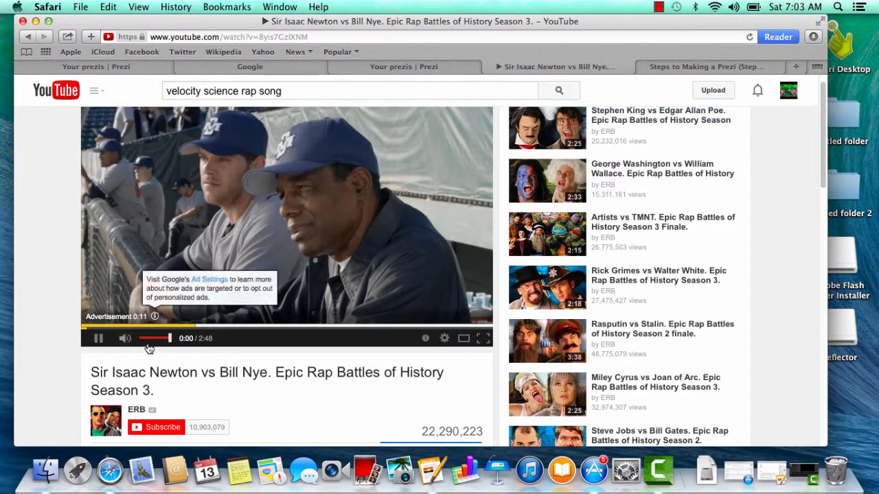
{"action": "left_click", "coordinate": [124, 338]}
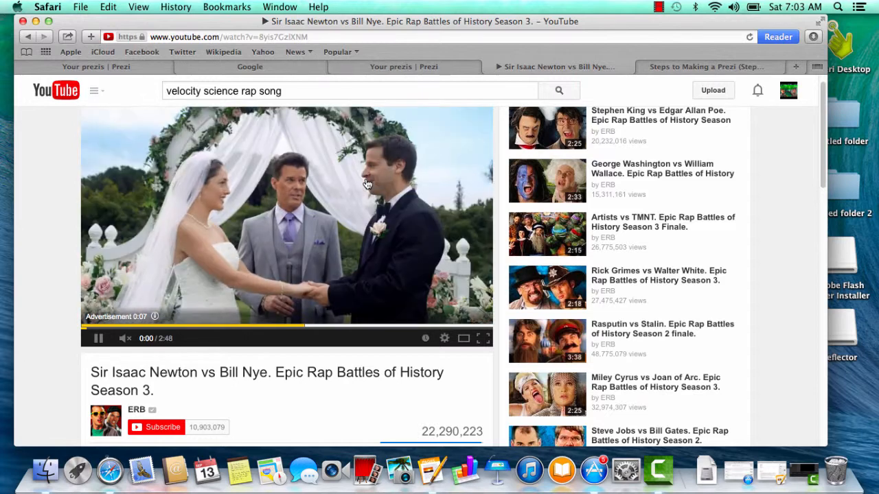
Step: Copy the web address of the Sir Isaac Newton vs Bill Nye video
{"action": "left_click", "coordinate": [422, 38]}
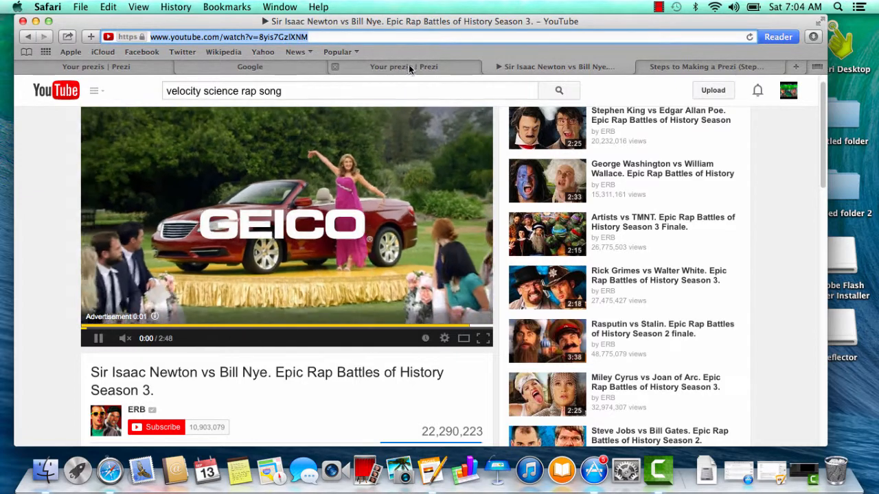
{"action": "right_click", "coordinate": [396, 37]}
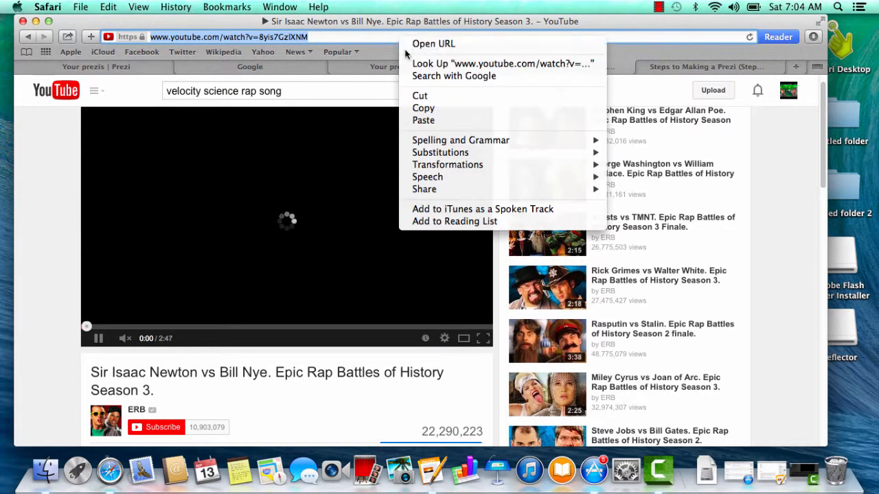
{"action": "left_click", "coordinate": [416, 110]}
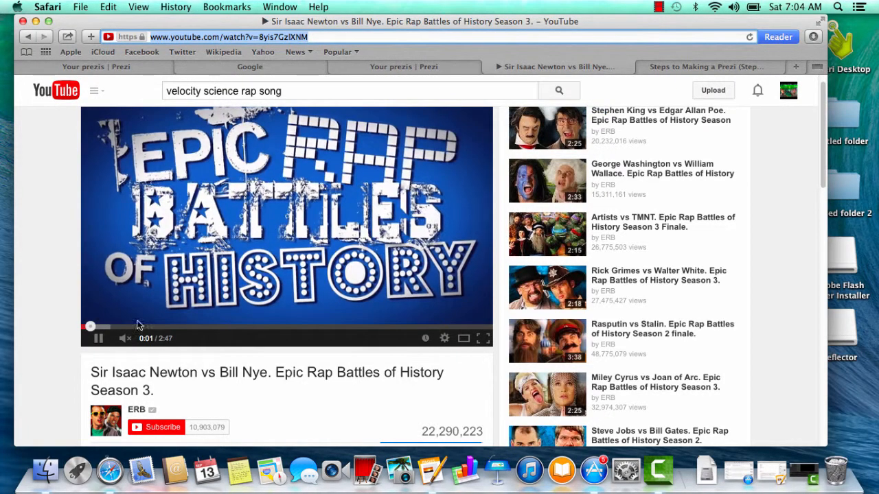
Step: Unmute the video to preview it, pause it, and return to the Steps to Making a Prezi tab
{"action": "left_click", "coordinate": [148, 339]}
{"action": "left_click_drag", "start_coordinate": [148, 340], "coordinate": [155, 341]}
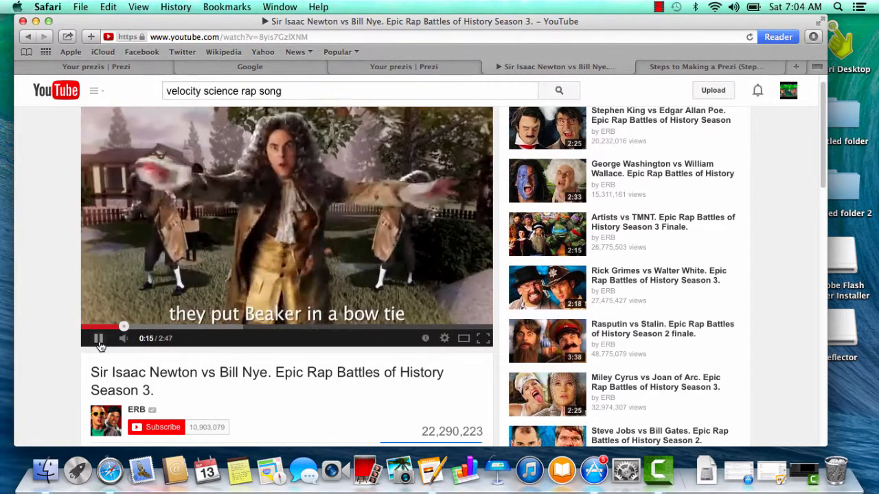
{"action": "left_click", "coordinate": [99, 341]}
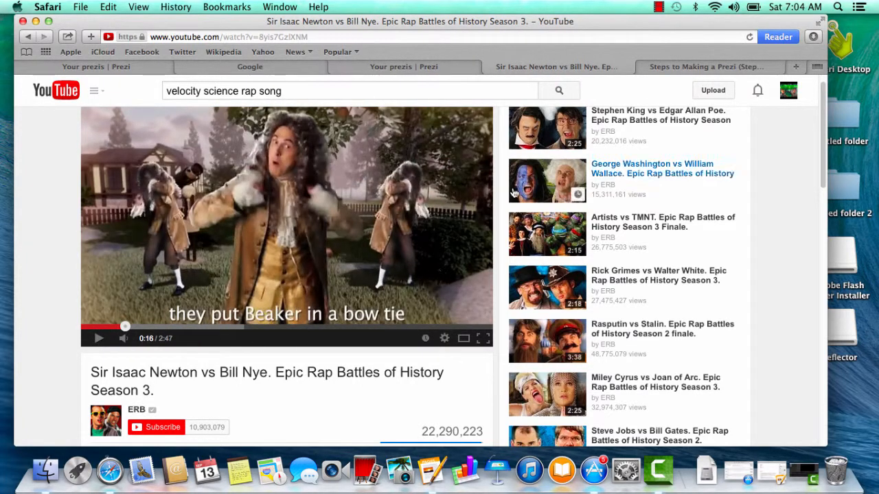
{"action": "left_click", "coordinate": [671, 67]}
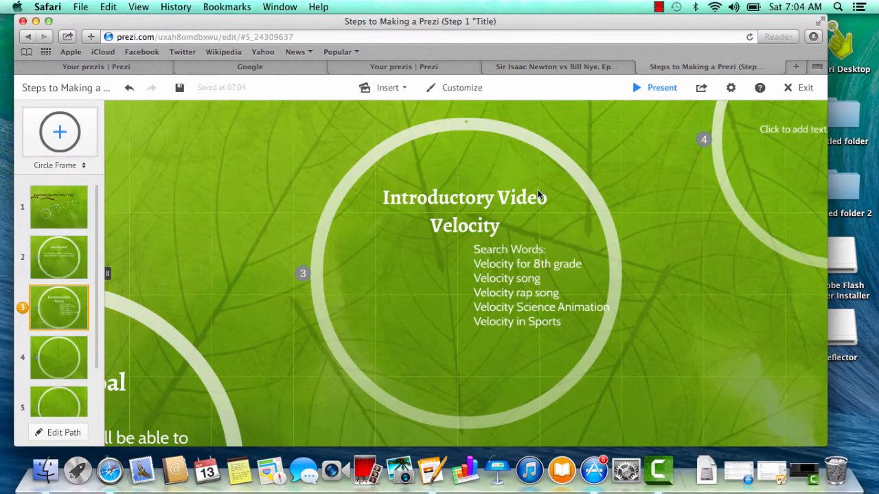
{"action": "left_click", "coordinate": [347, 246]}
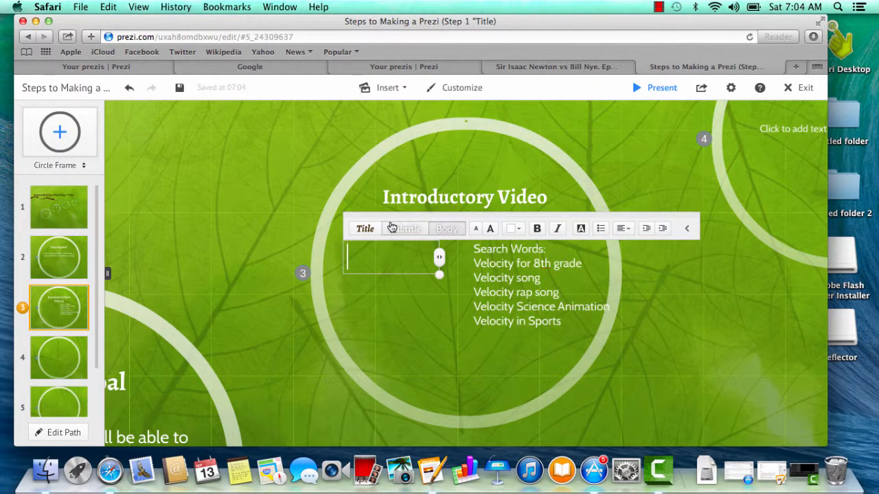
{"action": "left_click", "coordinate": [360, 290]}
{"action": "left_click", "coordinate": [355, 251]}
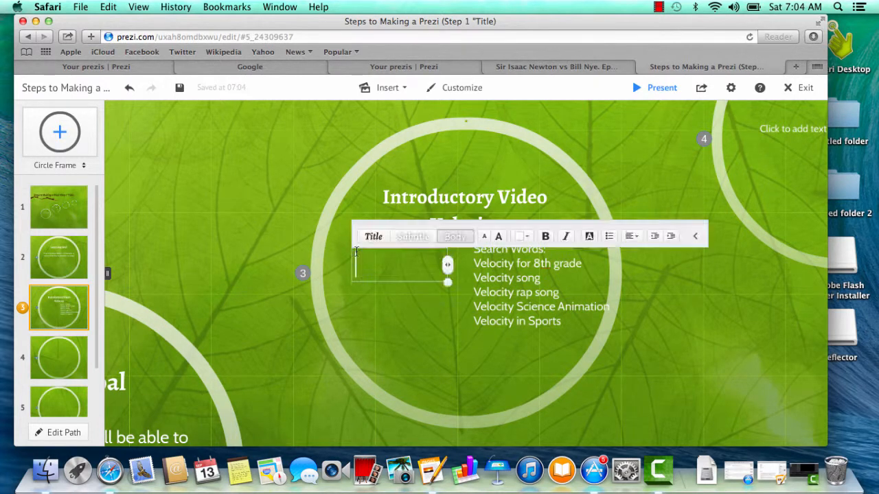
{"action": "left_click", "coordinate": [355, 284]}
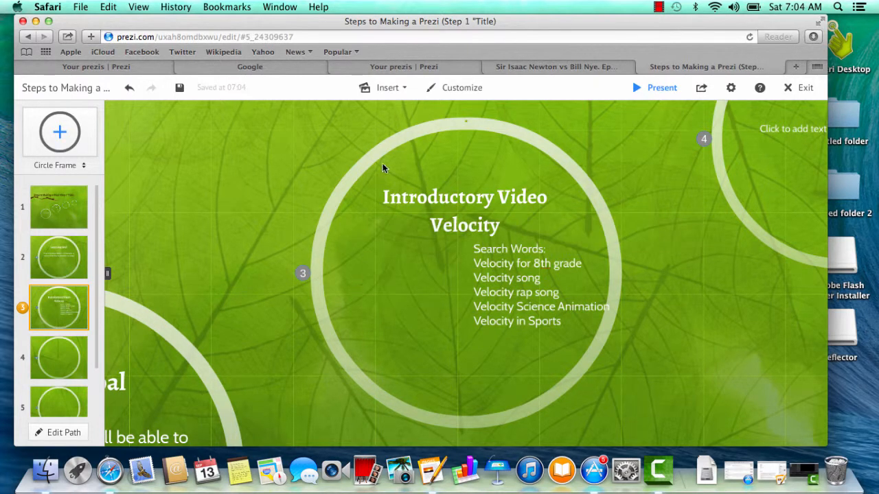
Step: Insert the YouTube video from the copied link into circle frame 3, shrink it and place it beside the search words
{"action": "left_click", "coordinate": [401, 90]}
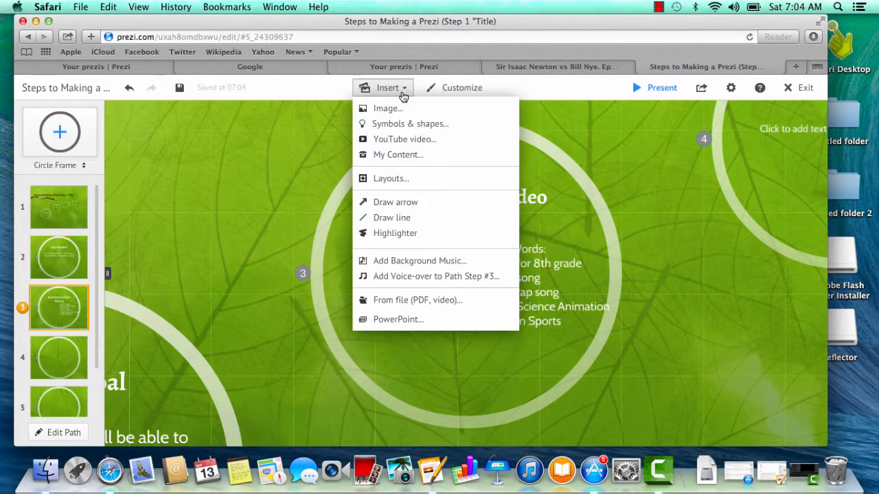
{"action": "left_click", "coordinate": [409, 140]}
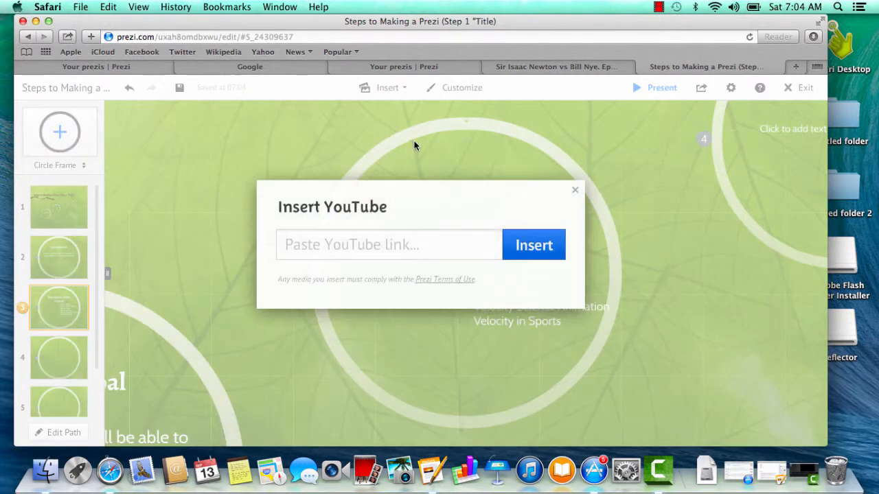
{"action": "right_click", "coordinate": [423, 242]}
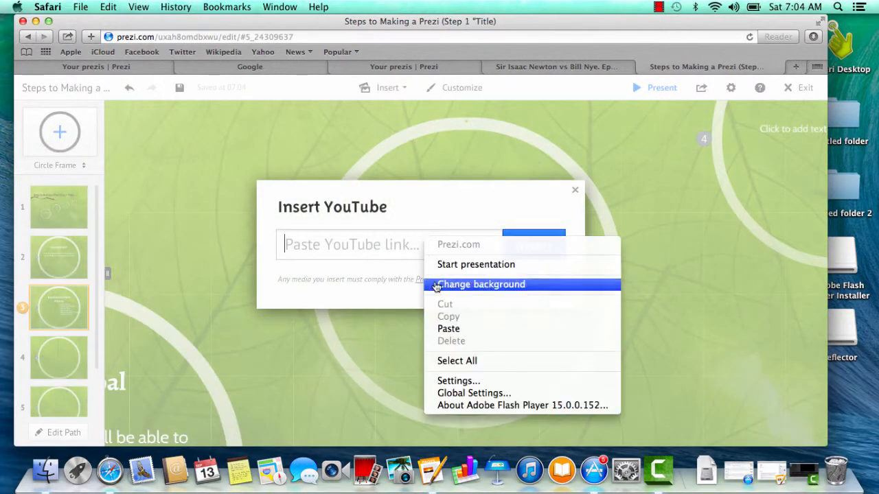
{"action": "left_click", "coordinate": [447, 330]}
{"action": "left_click", "coordinate": [520, 251]}
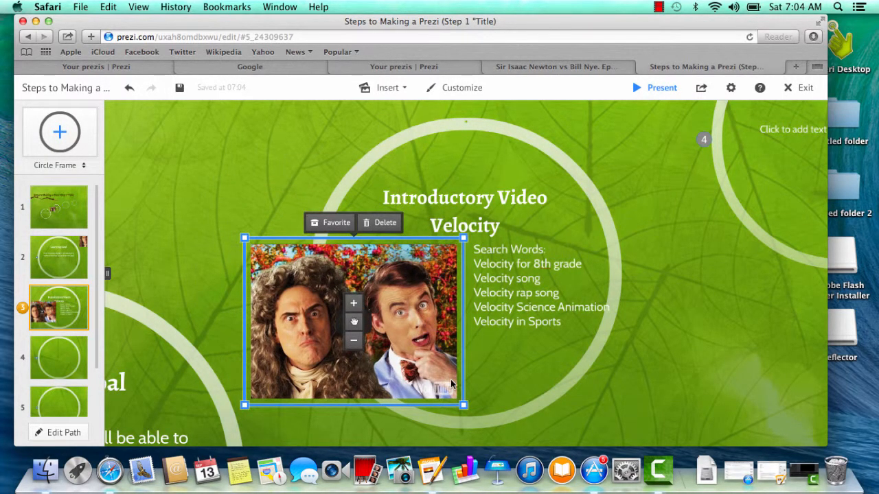
{"action": "left_click_drag", "start_coordinate": [464, 405], "coordinate": [436, 352]}
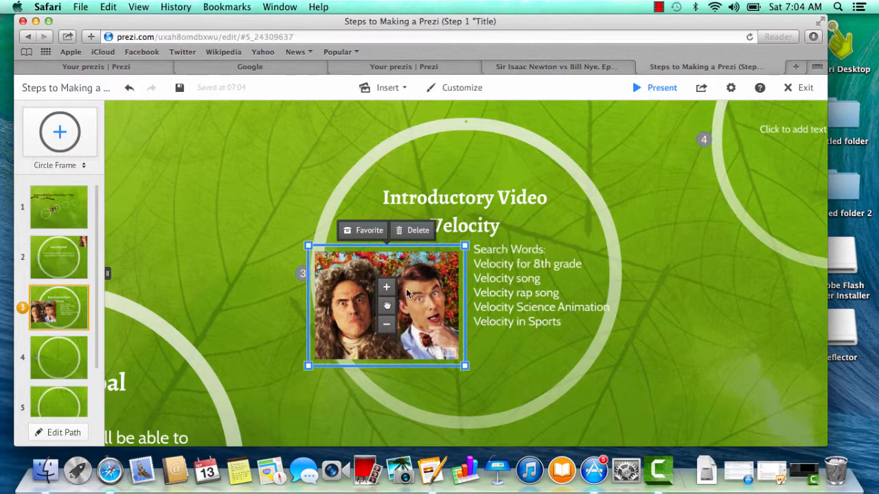
Step: Enter "Vocabulary" as the title of circle frame 4
{"action": "left_click", "coordinate": [77, 350]}
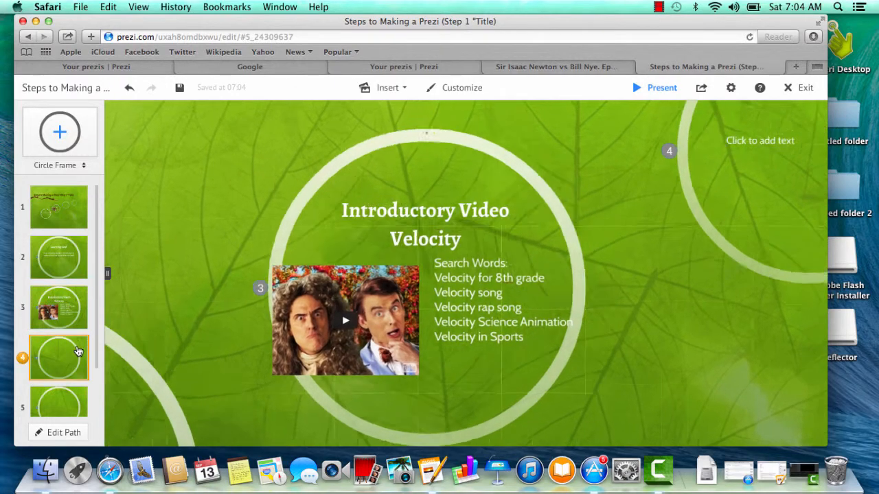
{"action": "left_click", "coordinate": [450, 198]}
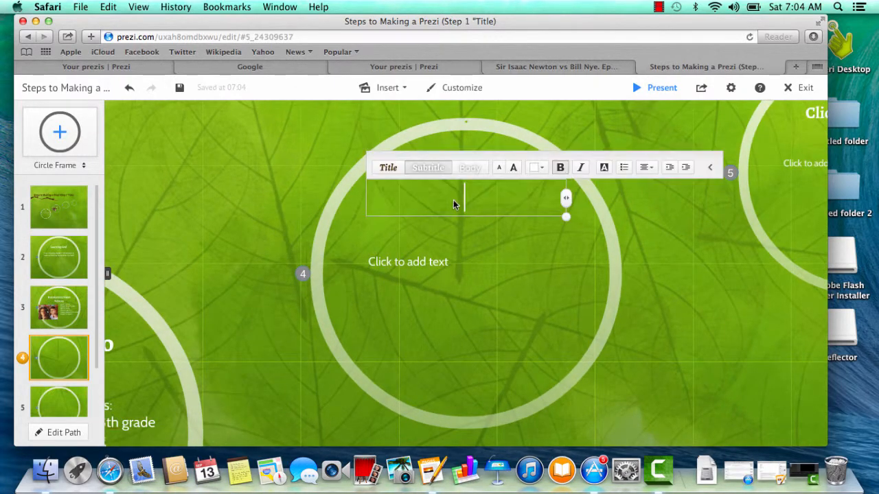
{"action": "type", "text": "Vocabl"}
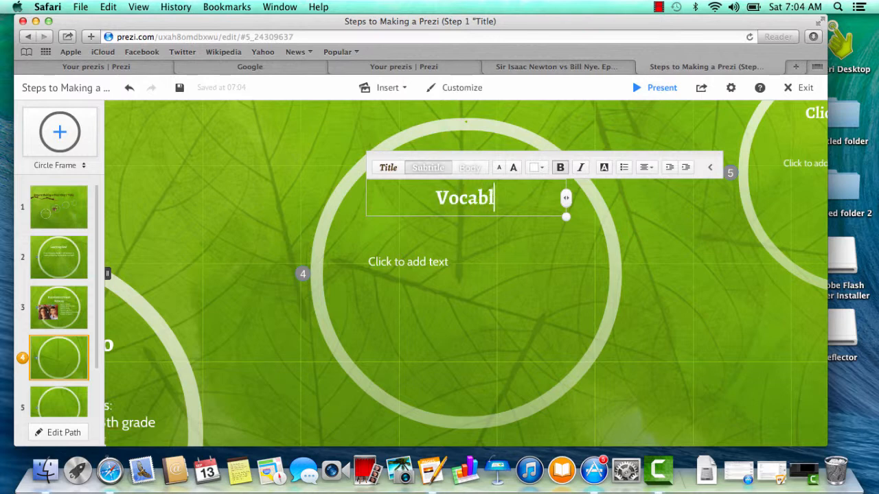
{"action": "key", "text": "BackSpace"}
{"action": "type", "text": "ulary"}
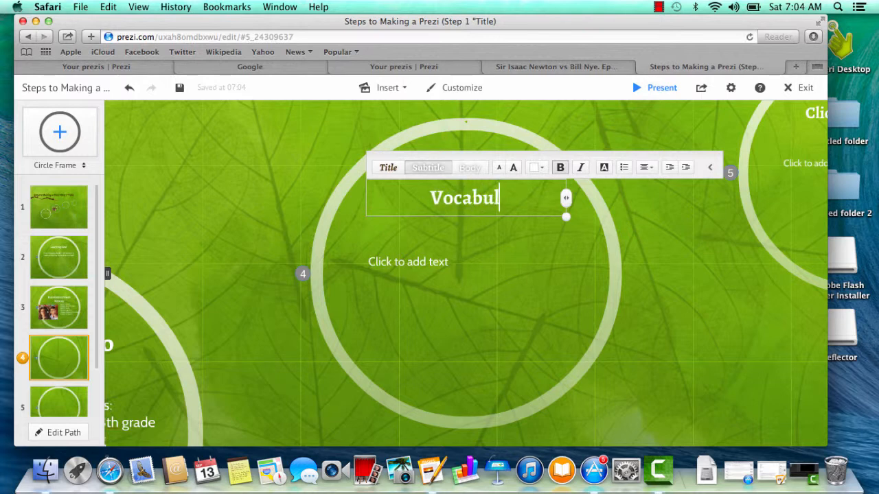
Step: Add the body text "Find the vocabulary on Dictionary.com or whereever they like" under the Vocabulary title in circle frame 4
{"action": "left_click", "coordinate": [422, 260]}
{"action": "left_click", "coordinate": [422, 240]}
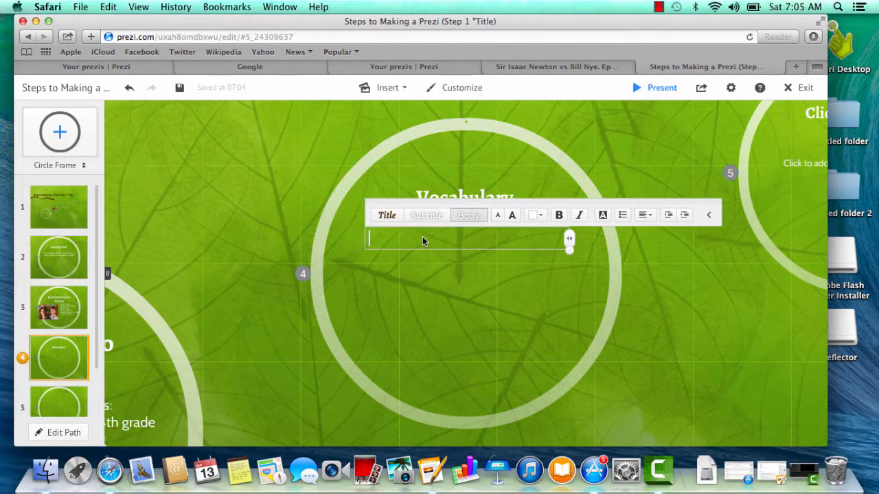
{"action": "type", "text": "Find the vocabulary"}
{"action": "key", "text": "BackSpace"}
{"action": "key", "text": "BackSpace"}
{"action": "type", "text": "ary "}
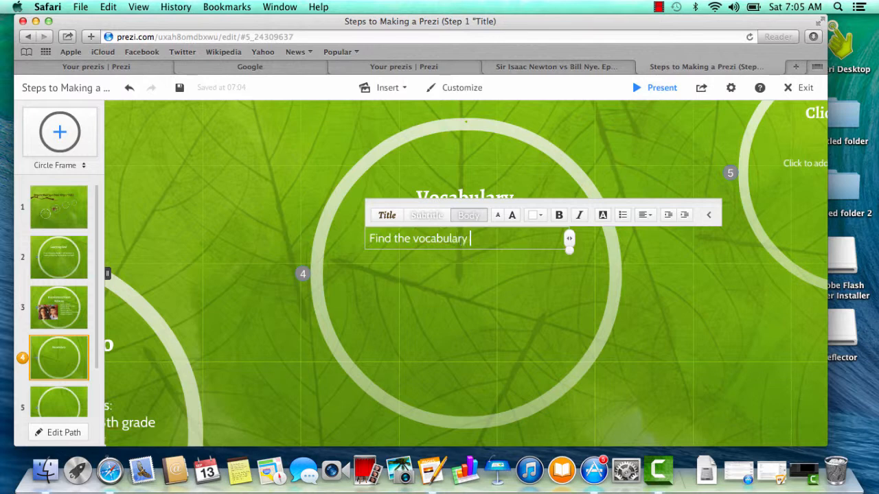
{"action": "type", "text": "on Dictionary"}
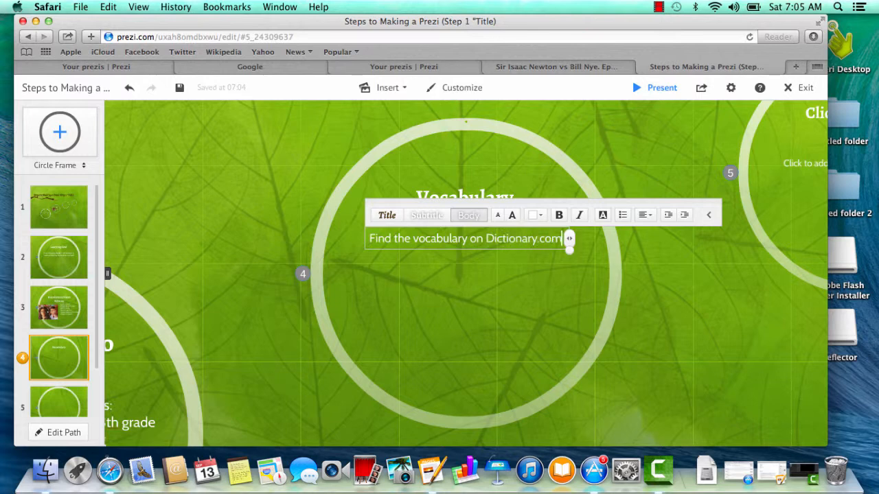
{"action": "type", "text": ".com or"}
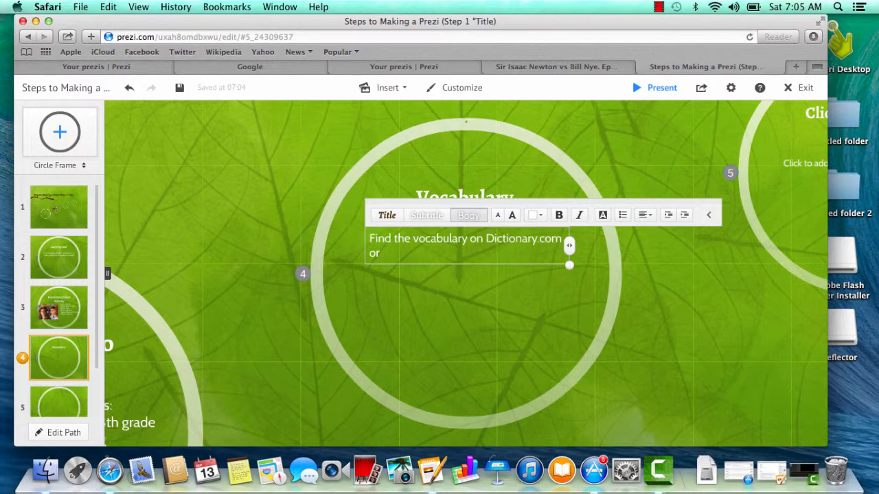
{"action": "type", "text": " whereever they like"}
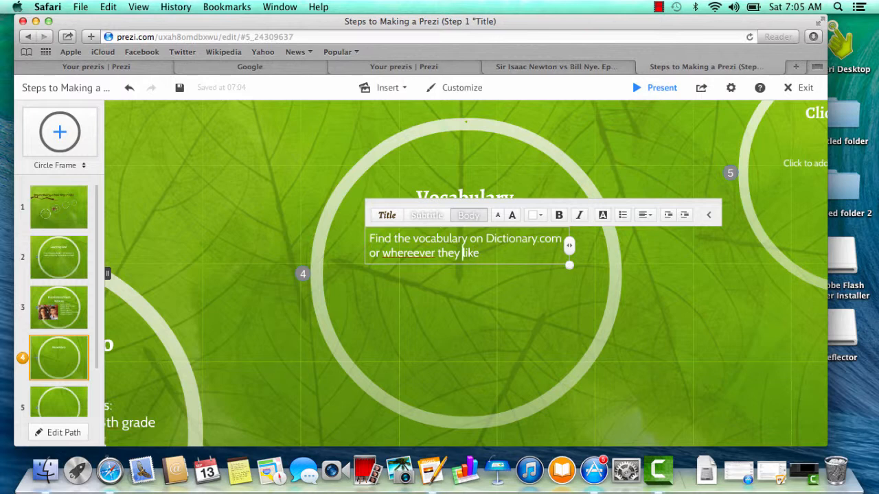
Step: Split "whereever" into "where ever" in frame 4's body text and end the sentence with a period
{"action": "key", "text": "Left"}
{"action": "key", "text": "Left"}
{"action": "key", "text": "Left"}
{"action": "key", "text": "Left"}
{"action": "key", "text": "Left"}
{"action": "key", "text": "Left"}
{"action": "key", "text": "Left"}
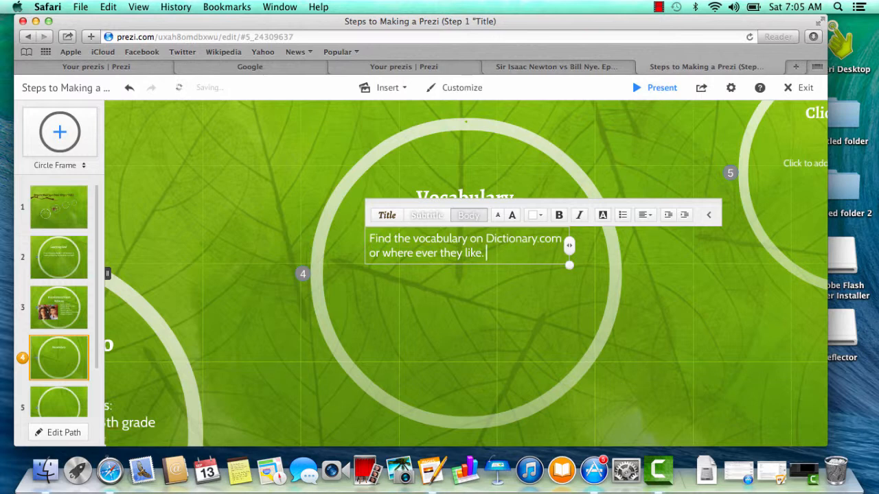
Step: End the first sentence with an exclamation mark and add "Usually I use the vocabulary from the book." to frame 4's body text
{"action": "type", "text": "! Usually I"}
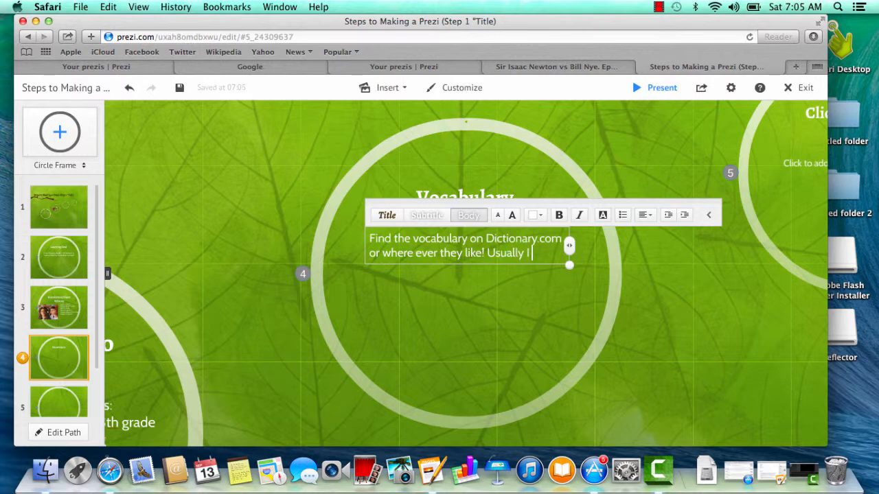
{"action": "type", "text": " use the vocabu"}
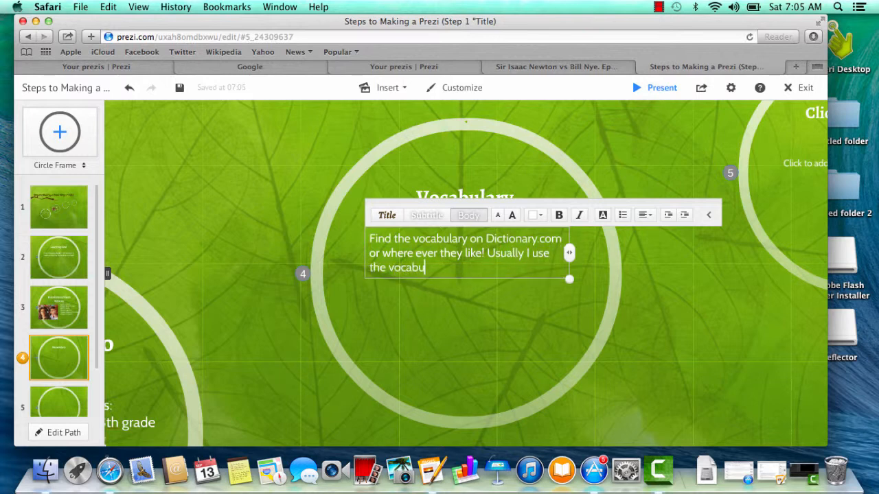
{"action": "type", "text": "lary from the book."}
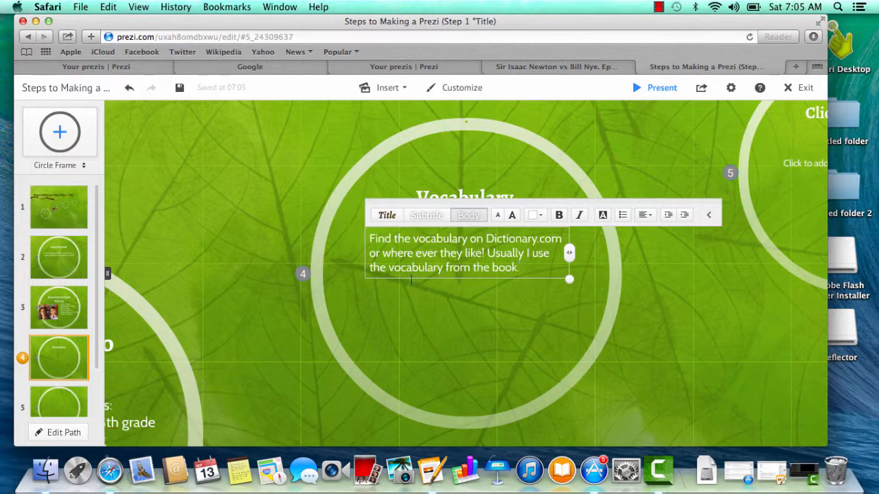
Step: Review the prezi's overview, the Learning Goal frame and the Introductory Video frame in path order
{"action": "left_click", "coordinate": [85, 221]}
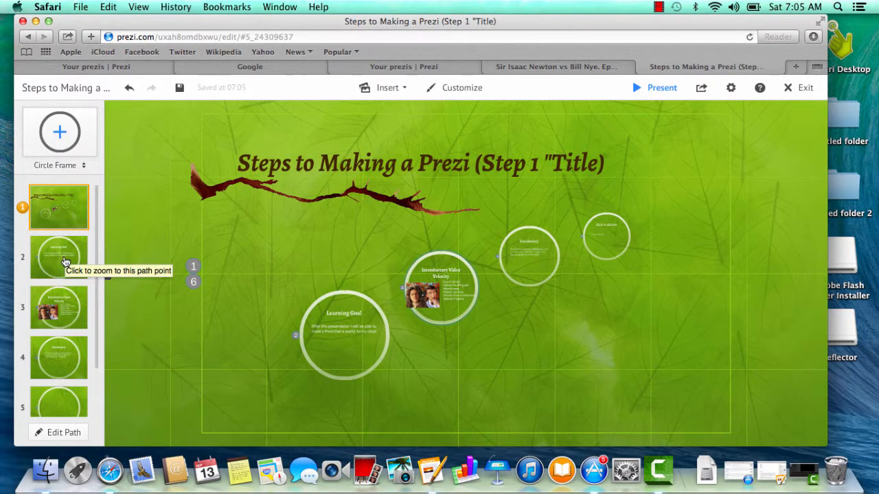
{"action": "left_click", "coordinate": [66, 260]}
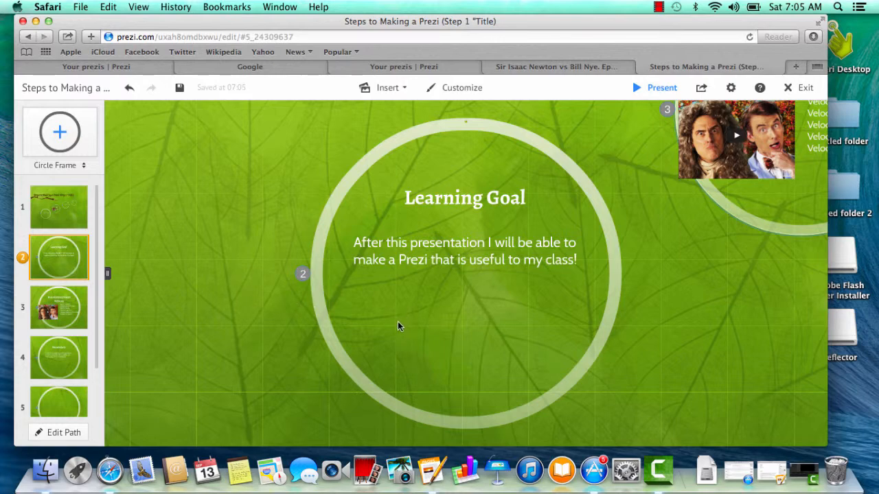
{"action": "left_click", "coordinate": [81, 306]}
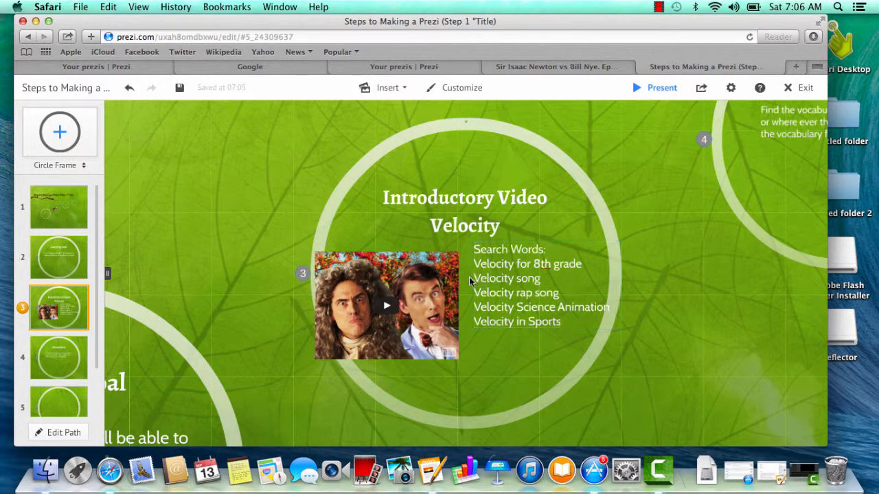
Step: Title circle frame 5, the one following the Vocabulary frame, "Facts"
{"action": "mouse_move", "coordinate": [402, 272]}
{"action": "left_click", "coordinate": [79, 352]}
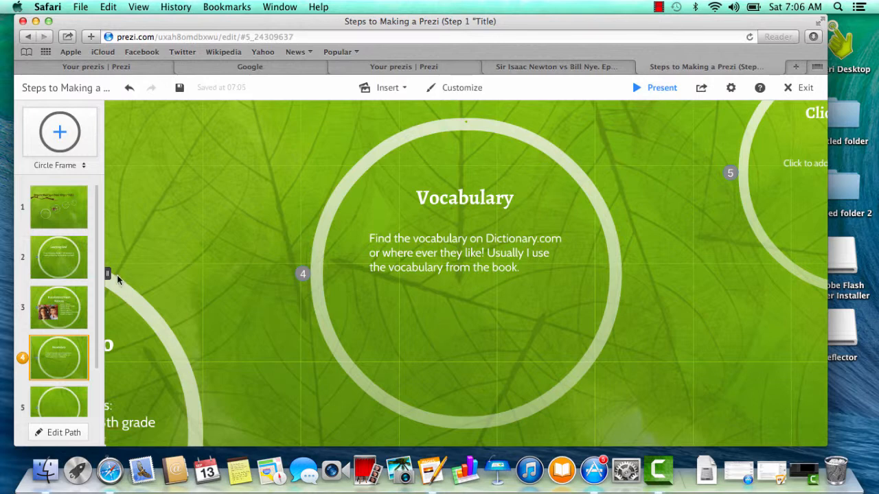
{"action": "scroll", "coordinate": [98, 293], "scroll_direction": "down", "scroll_amount": 2}
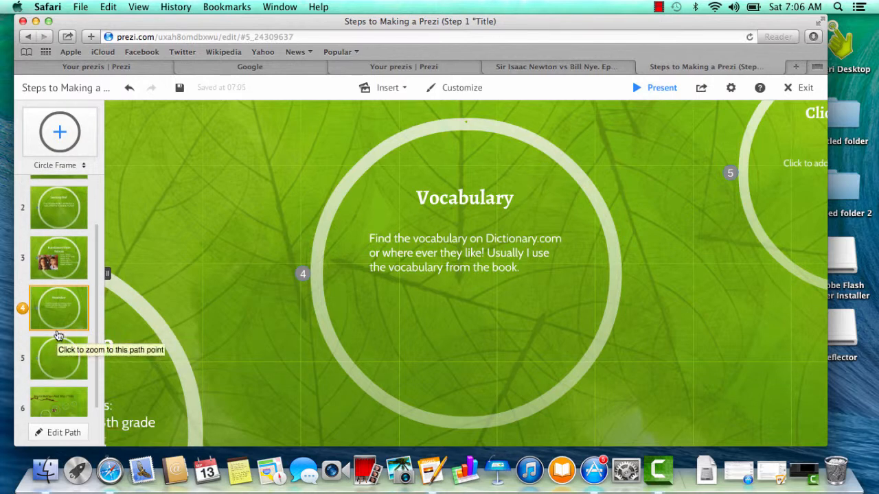
{"action": "left_click", "coordinate": [57, 354]}
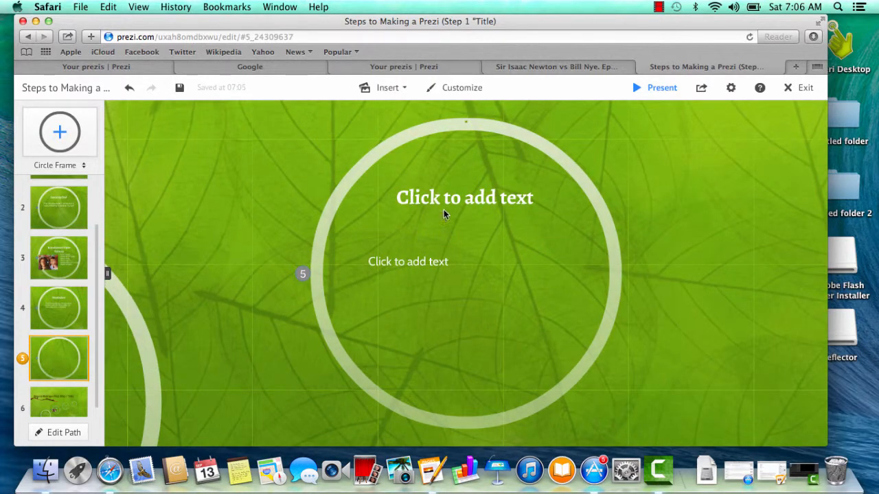
{"action": "left_click", "coordinate": [443, 204]}
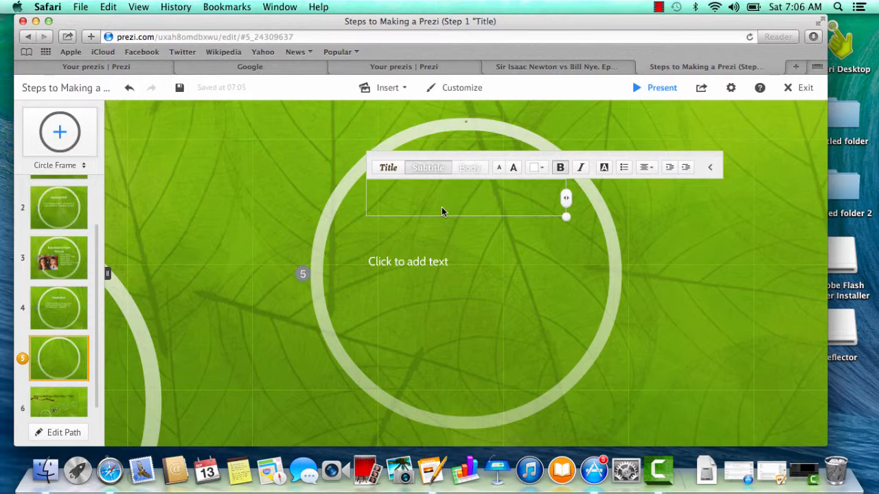
{"action": "type", "text": "Facts"}
Step: Move frame 5's title and body text placeholder higher inside the circle
{"action": "left_click", "coordinate": [421, 259]}
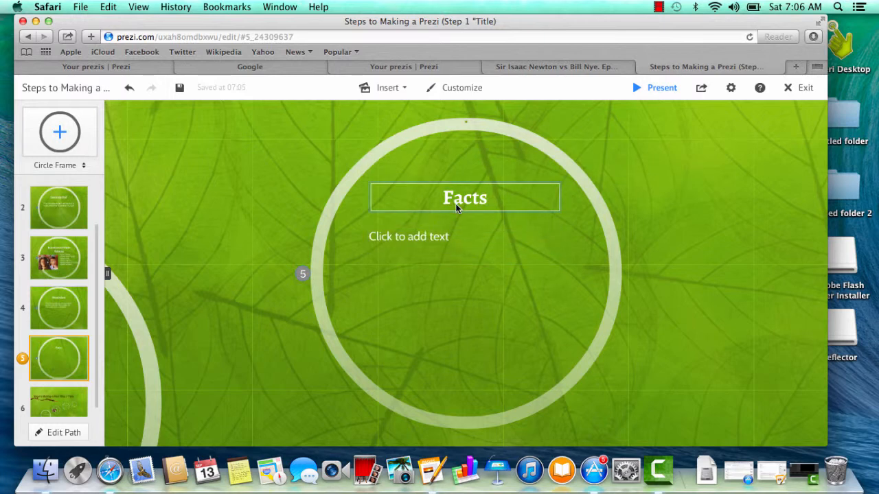
{"action": "left_click_drag", "start_coordinate": [457, 208], "coordinate": [459, 173]}
{"action": "left_click_drag", "start_coordinate": [435, 228], "coordinate": [434, 209]}
{"action": "left_click", "coordinate": [464, 175]}
Step: Replace frame 5's title with "Websites or Facts"
{"action": "left_click", "coordinate": [464, 175]}
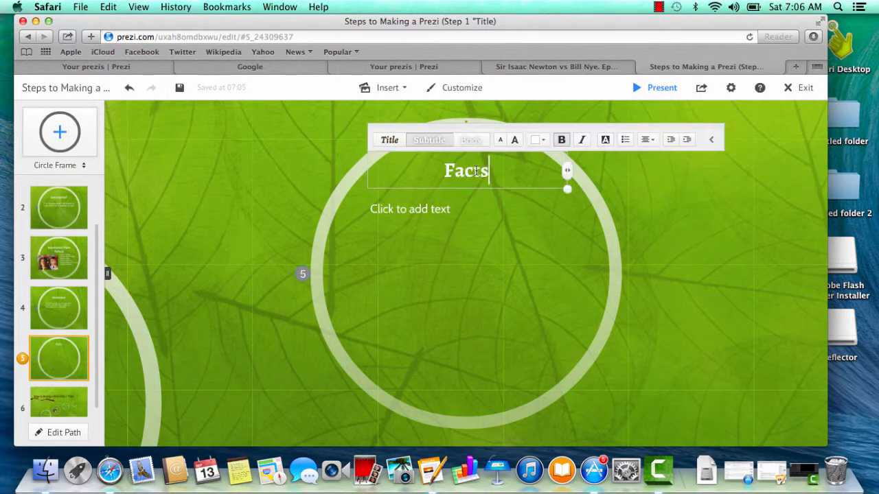
{"action": "double_click", "coordinate": [465, 173]}
{"action": "left_click", "coordinate": [467, 173]}
{"action": "type", "text": "W"}
{"action": "double_click", "coordinate": [478, 173]}
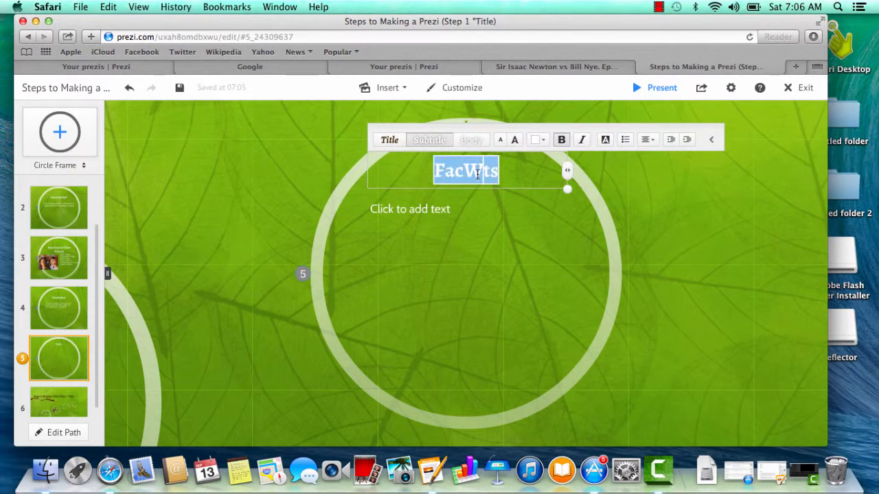
{"action": "type", "text": "Webs"}
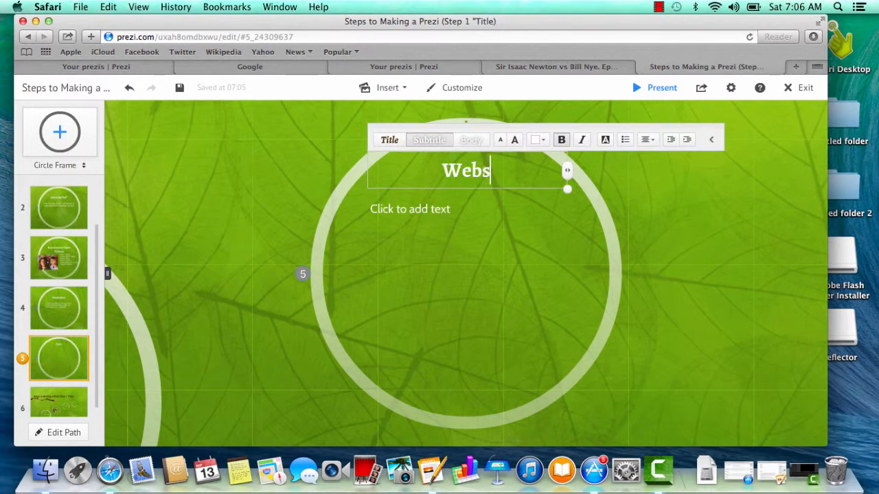
{"action": "type", "text": "ites"}
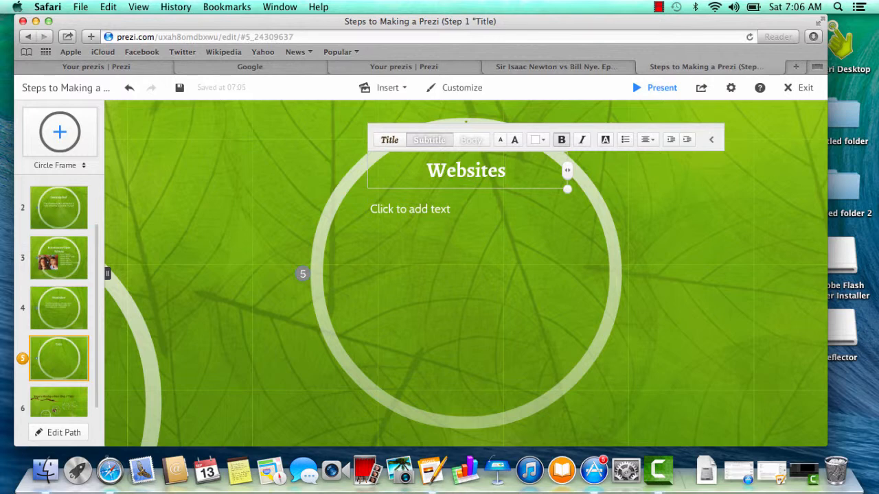
{"action": "type", "text": " or Facts"}
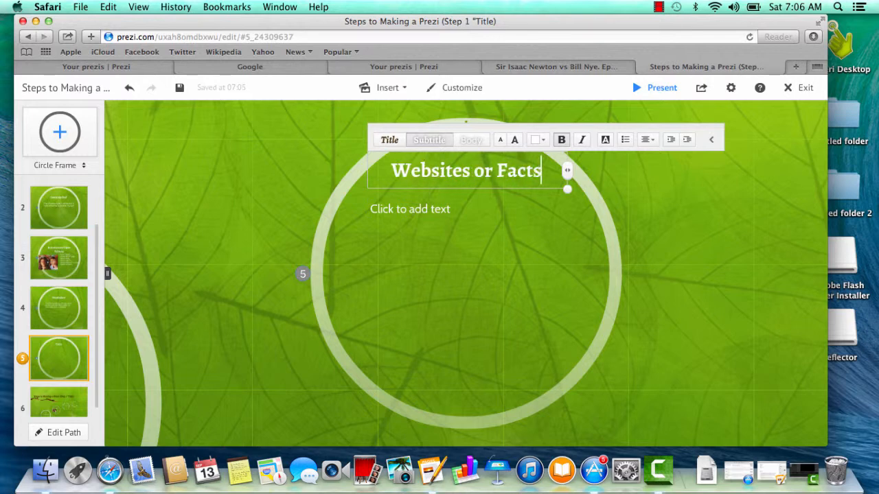
Step: Add two lines of body text to frame 5: "Name of the website" and "Facts with Page Number"
{"action": "left_click", "coordinate": [434, 208]}
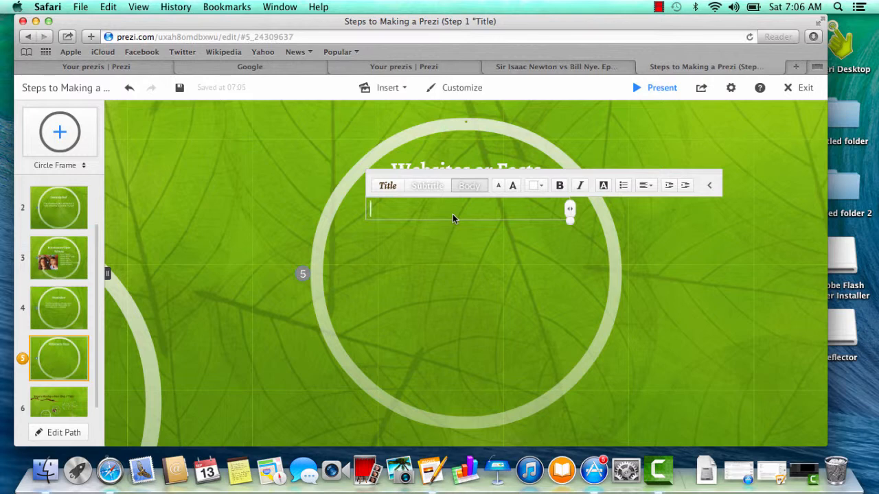
{"action": "type", "text": "Name of the website"}
{"action": "key", "text": "Return"}
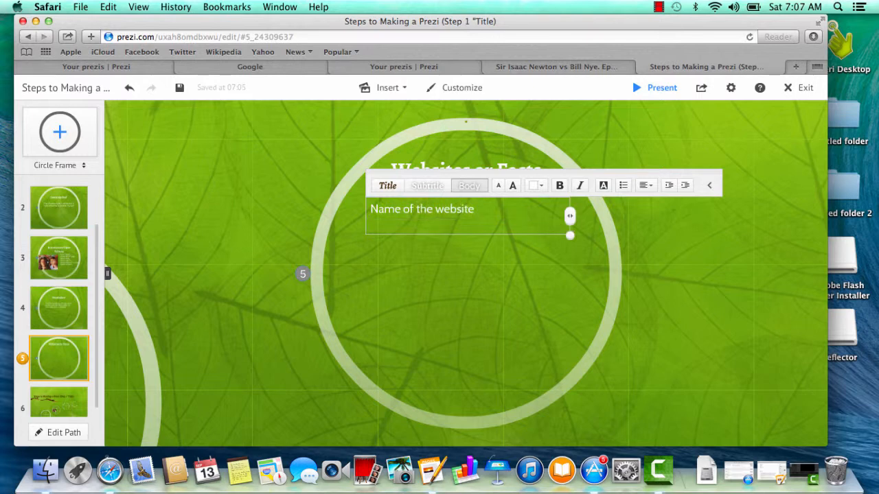
{"action": "type", "text": "Facts "}
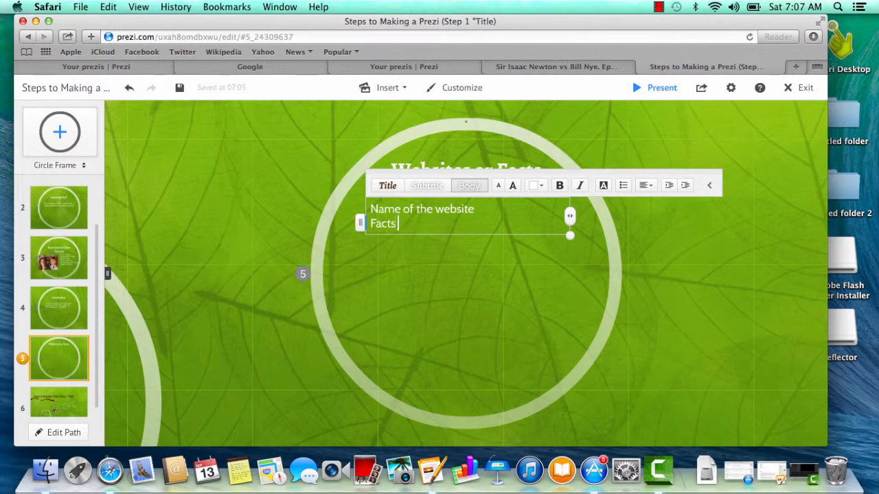
{"action": "type", "text": "with Page Number"}
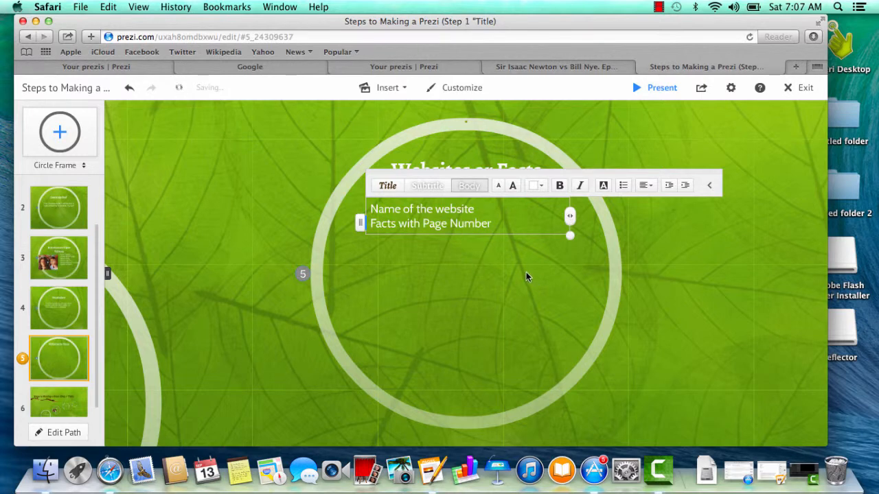
Step: Enlarge frame 5's body text and reposition it beneath the Websites or Facts title
{"action": "left_click_drag", "start_coordinate": [569, 217], "coordinate": [573, 254]}
{"action": "left_click", "coordinate": [549, 264]}
{"action": "left_click_drag", "start_coordinate": [507, 225], "coordinate": [498, 220]}
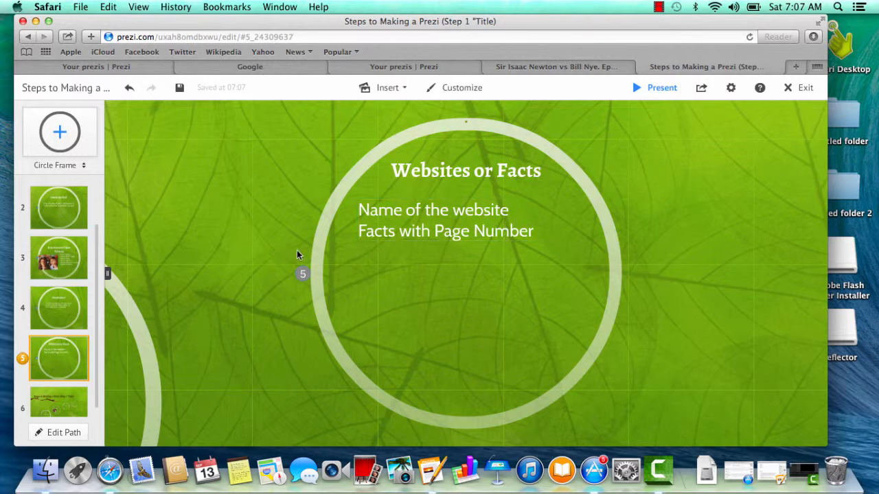
Step: Review the Learning Goal and Introductory Video frames, ending back at the Learning Goal
{"action": "left_click", "coordinate": [80, 222]}
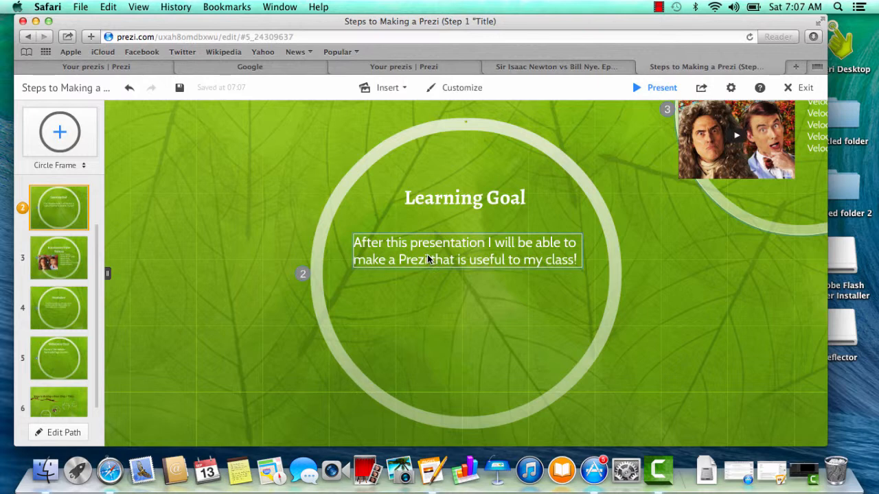
{"action": "left_click", "coordinate": [61, 250]}
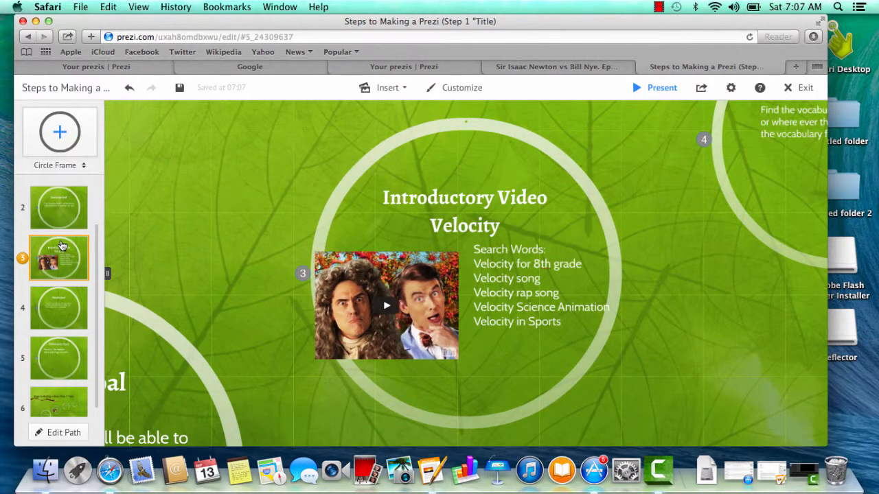
{"action": "left_click", "coordinate": [63, 227]}
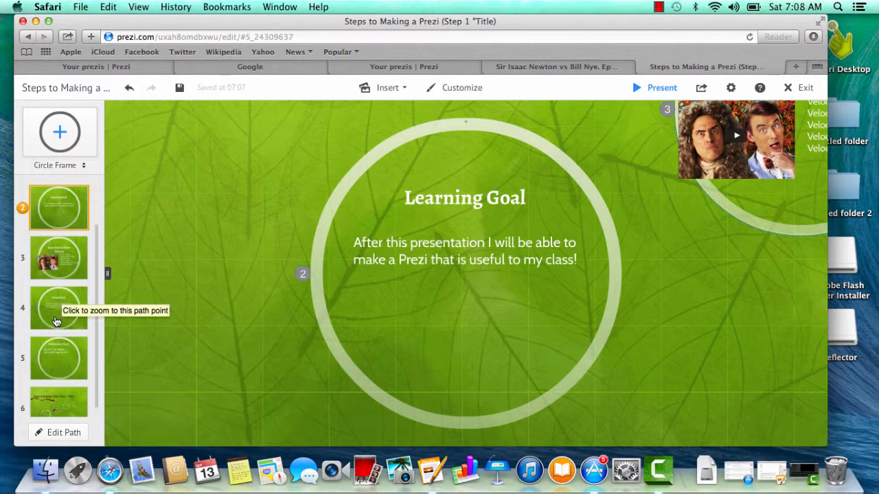
Step: Present the prezi full screen with keyboard controls allowed, step through every frame to the closing overview, and exit the presentation
{"action": "mouse_move", "coordinate": [715, 142]}
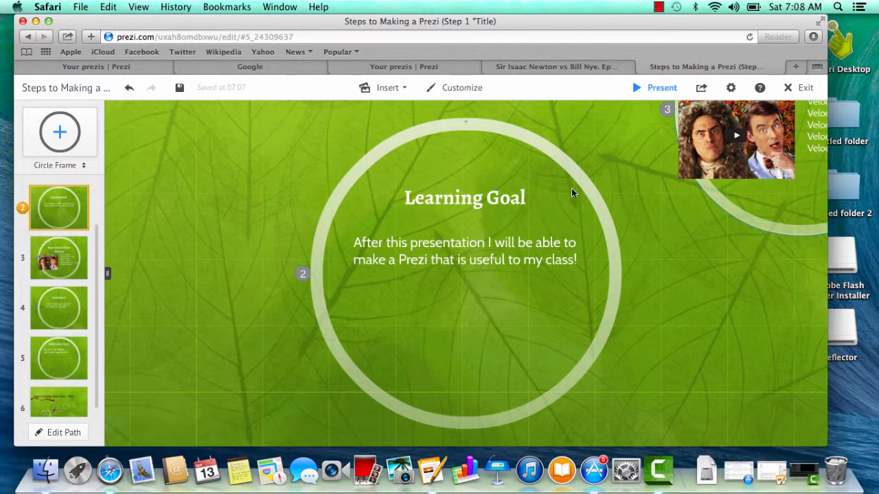
{"action": "left_click", "coordinate": [652, 91]}
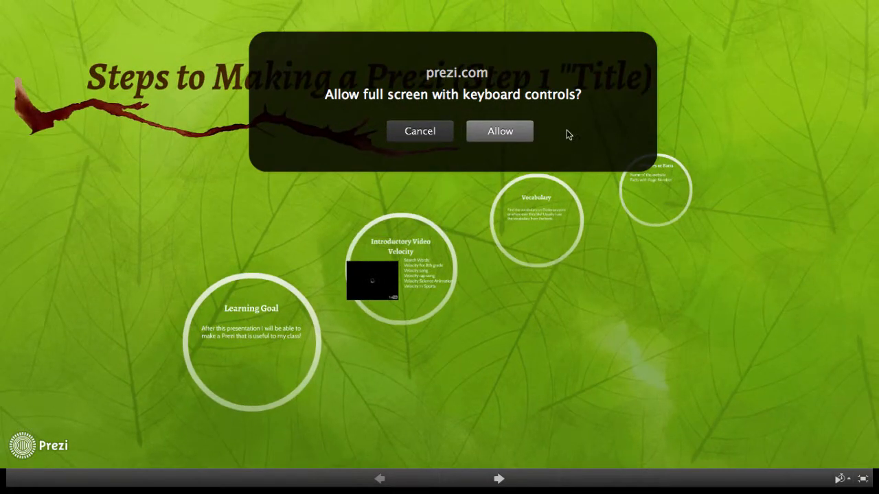
{"action": "left_click", "coordinate": [525, 129]}
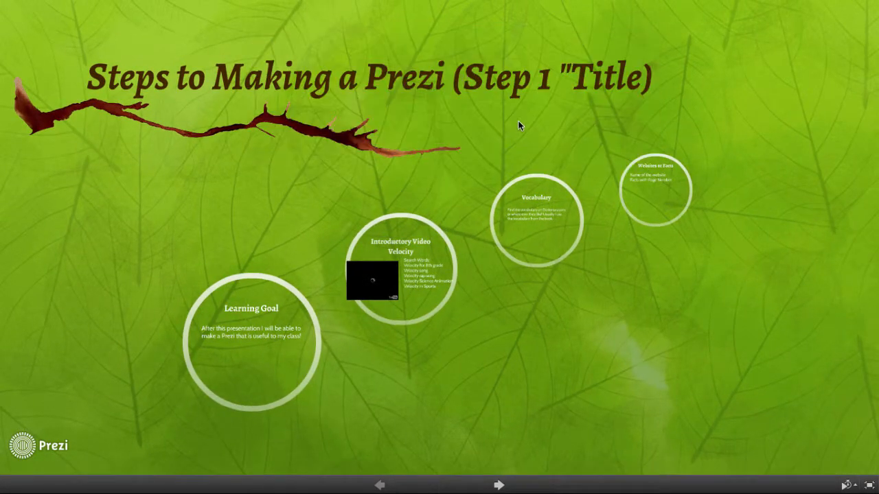
{"action": "key", "text": "Right"}
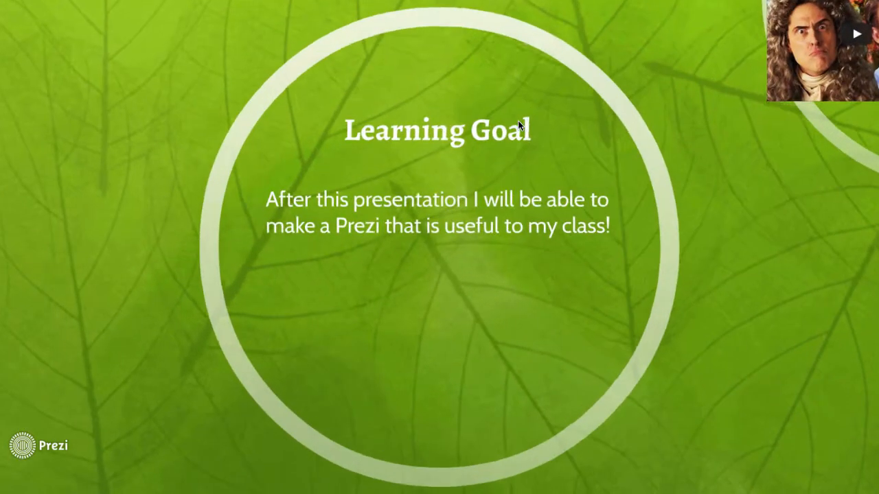
{"action": "key", "text": "Right"}
{"action": "key", "text": "Right"}
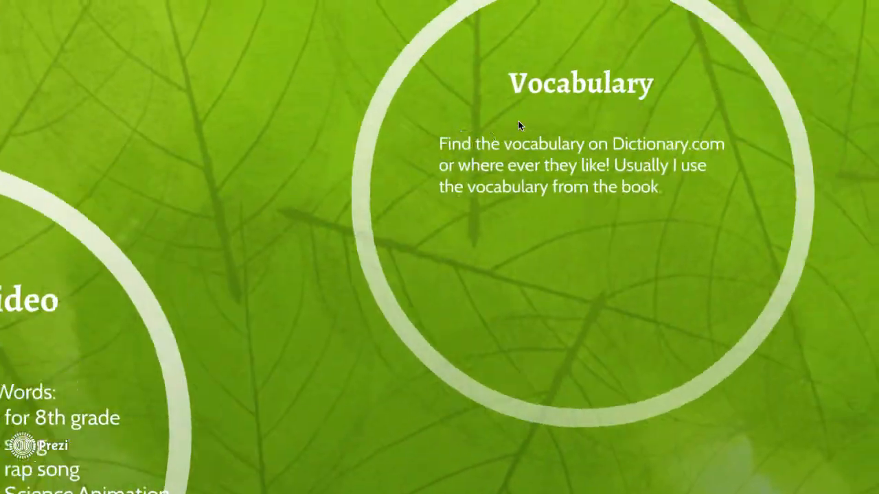
{"action": "key", "text": "Right"}
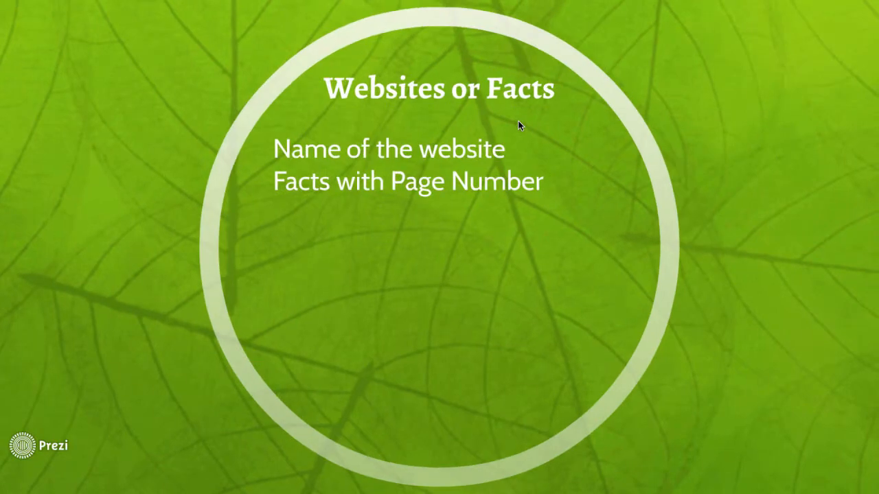
{"action": "key", "text": "Right"}
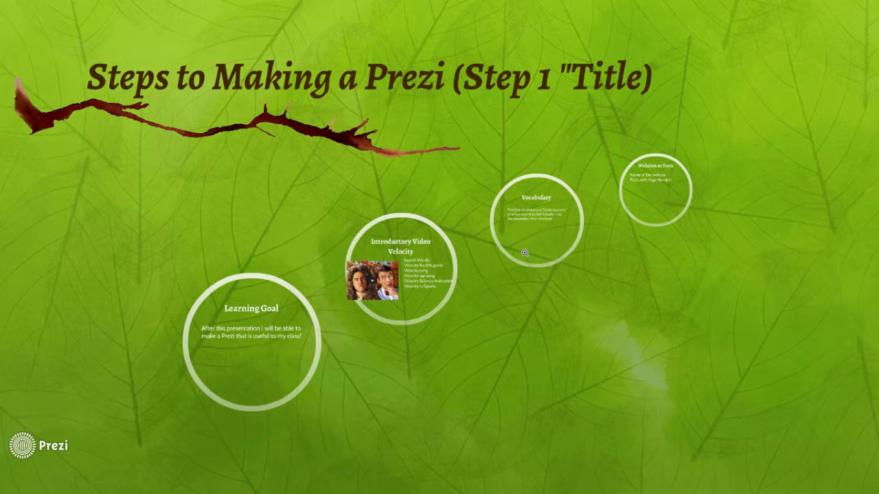
{"action": "key", "text": "Escape"}
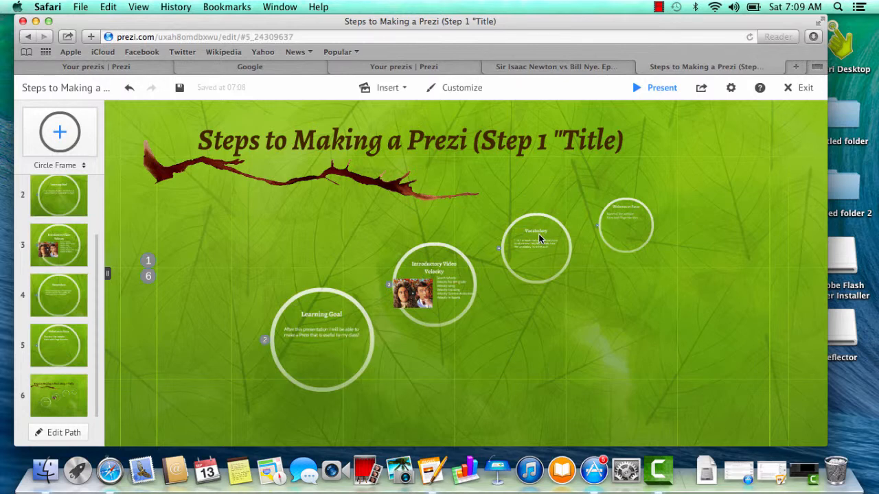
Step: Open the prezi's sharing settings and copy its public link
{"action": "left_click", "coordinate": [530, 245]}
{"action": "left_click", "coordinate": [526, 226]}
{"action": "left_click", "coordinate": [701, 88]}
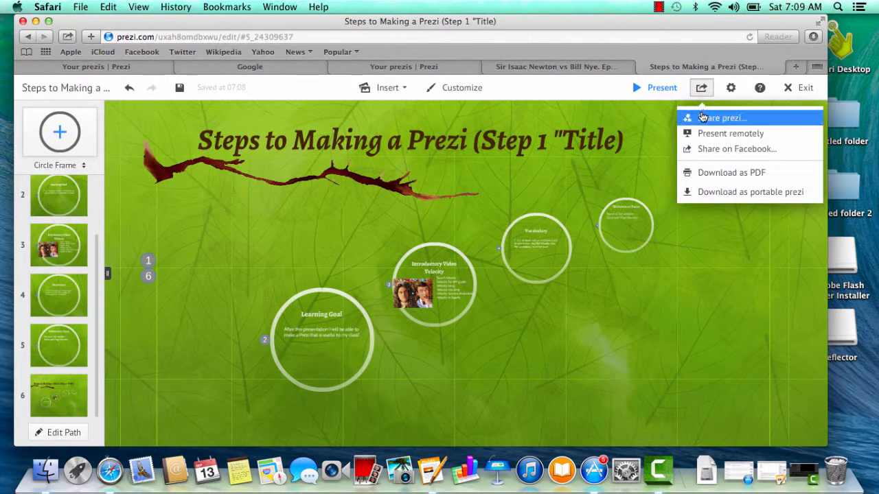
{"action": "left_click", "coordinate": [702, 120]}
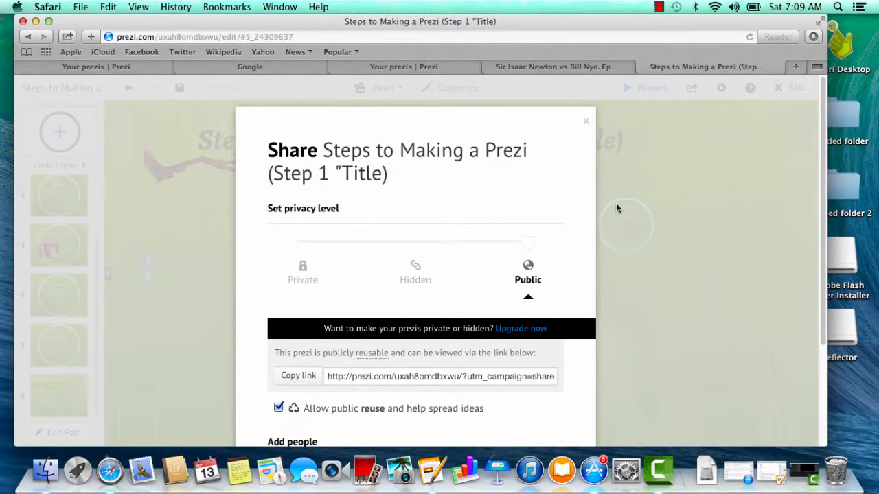
{"action": "scroll", "coordinate": [817, 199], "scroll_direction": "down", "scroll_amount": 3}
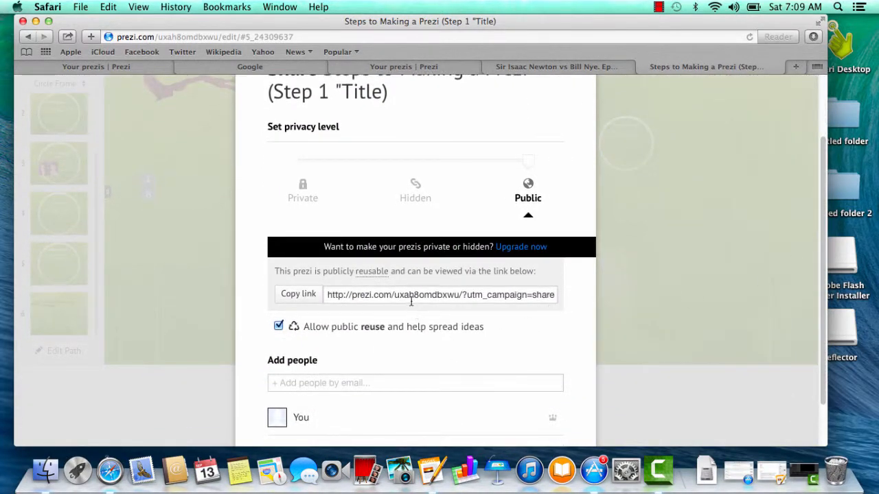
{"action": "left_click", "coordinate": [410, 295]}
{"action": "right_click", "coordinate": [410, 296]}
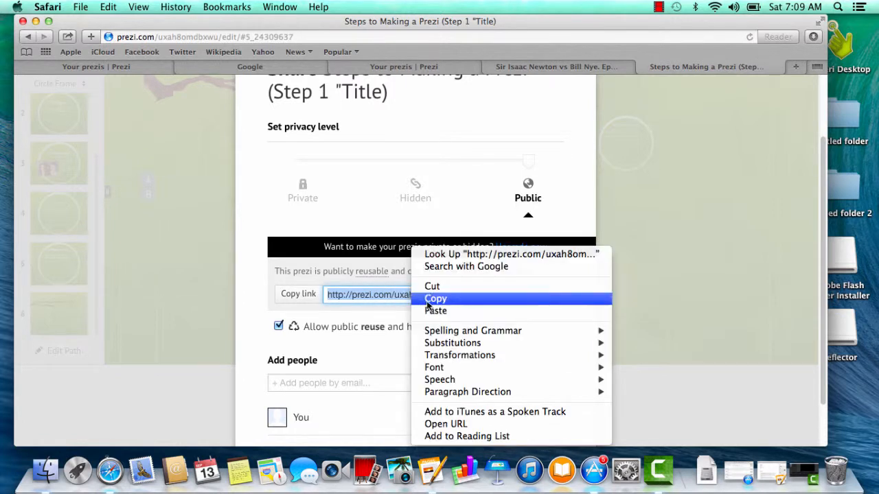
{"action": "left_click", "coordinate": [434, 299]}
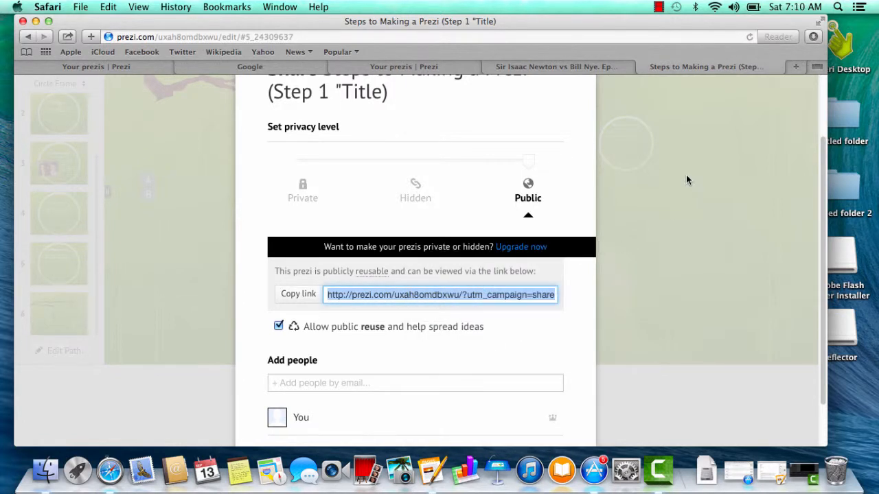
{"action": "scroll", "coordinate": [810, 192], "scroll_direction": "down", "scroll_amount": 2}
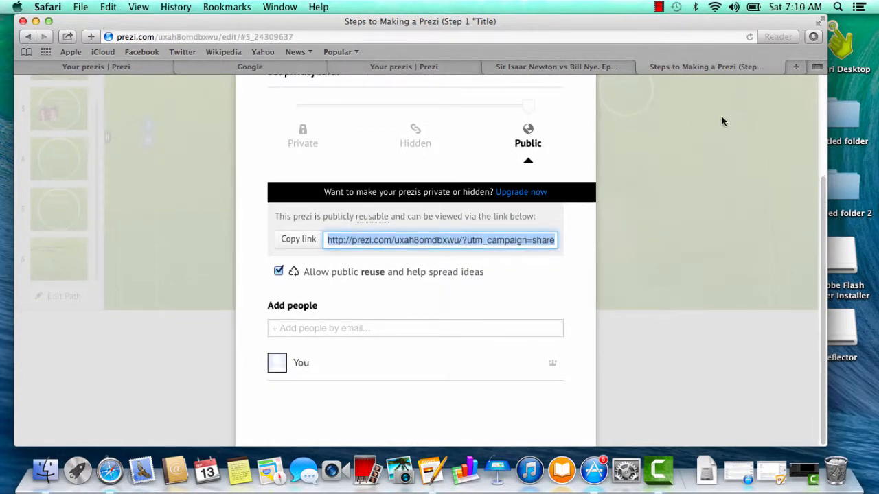
{"action": "left_click", "coordinate": [659, 7]}
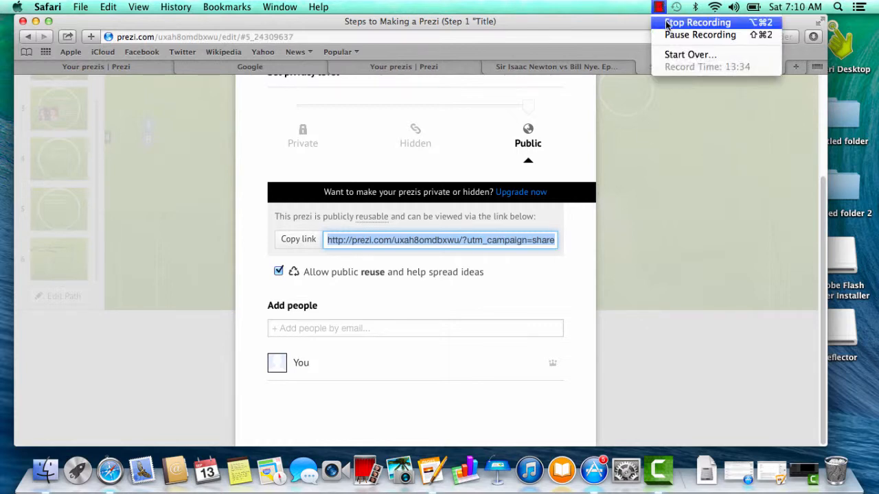